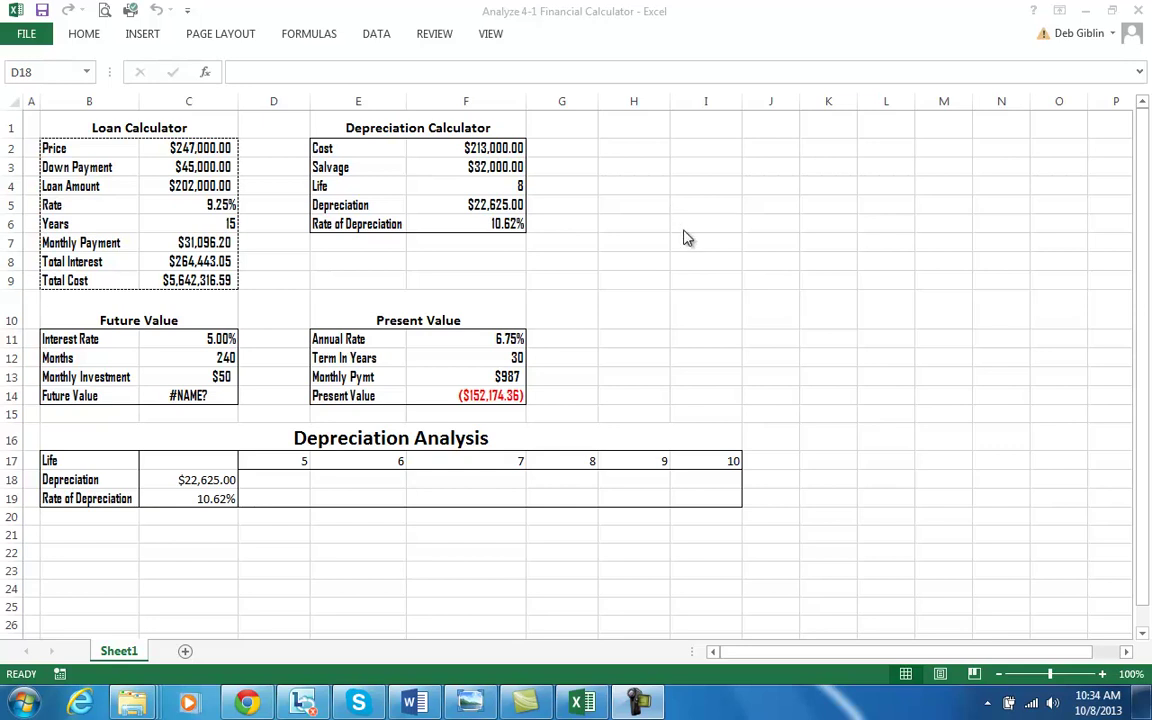
Remove the protection from Sheet1 of the workbook and return to the worksheet
click(24, 37)
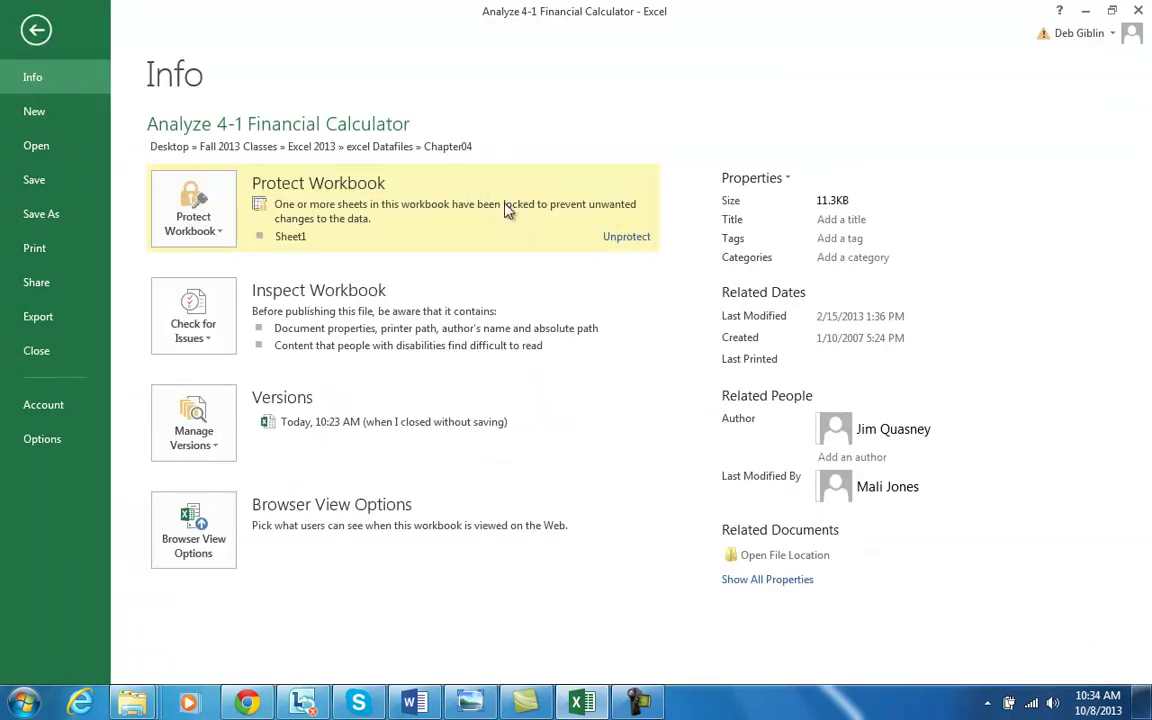
click(626, 240)
click(36, 30)
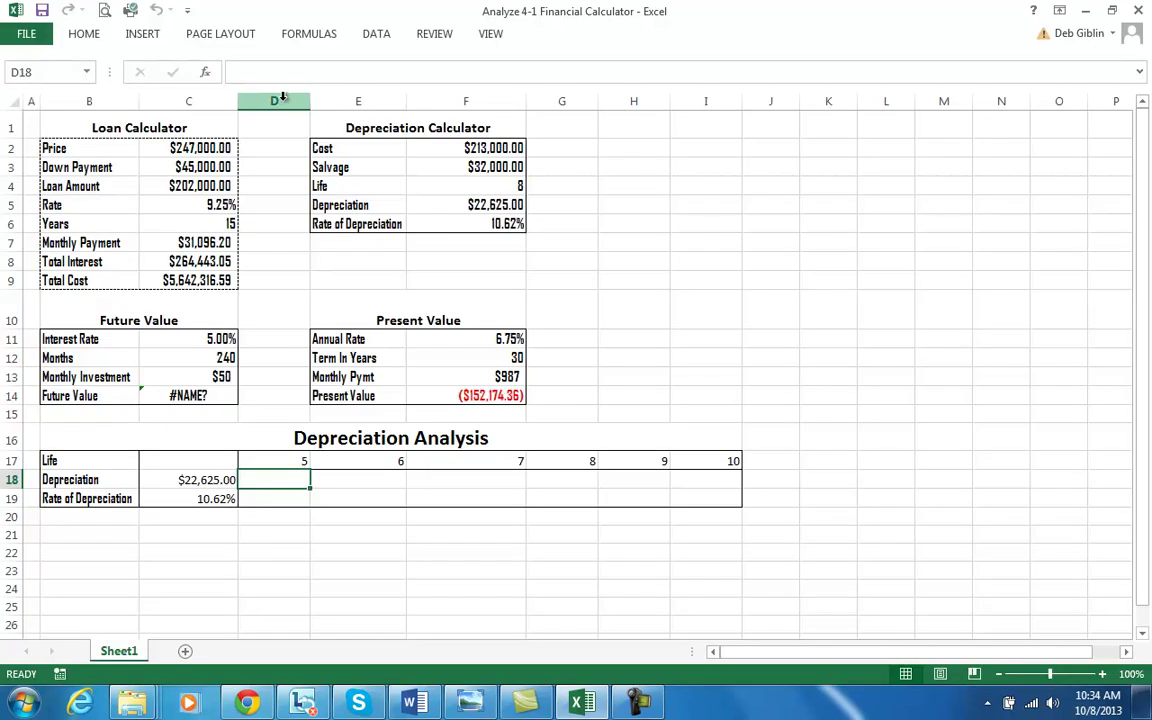
Clear all the arguments from the PMT function in the Monthly Payment formula in C7
click(216, 244)
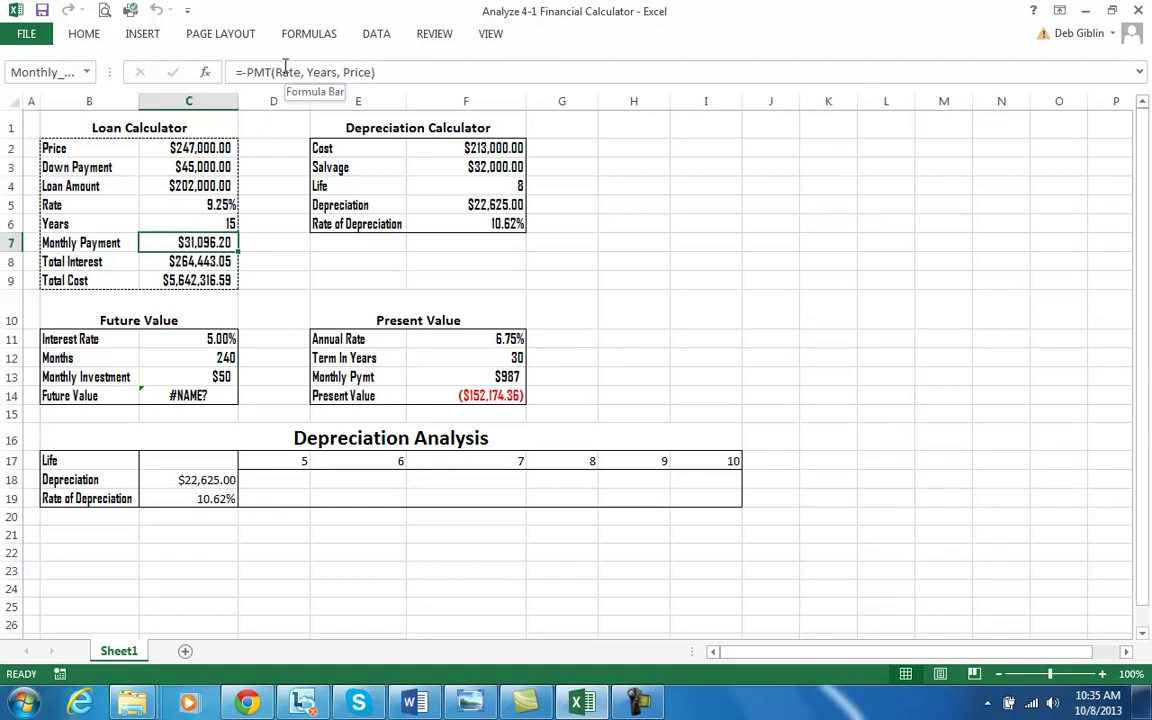
click(368, 75)
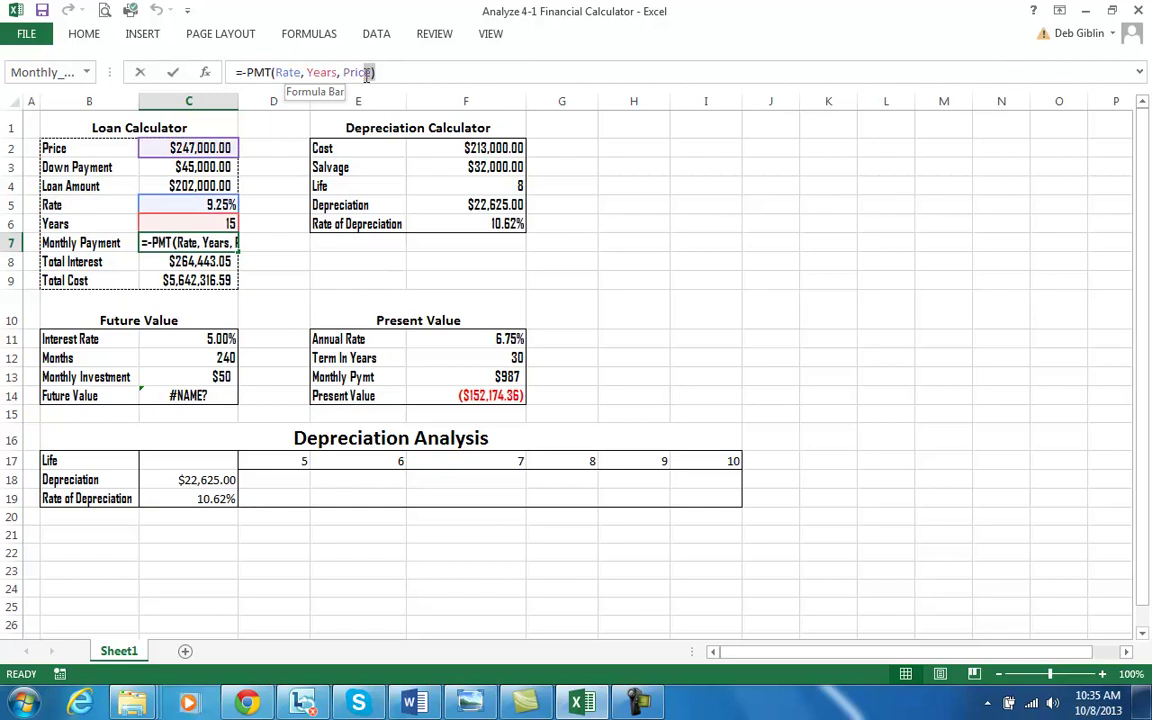
click(369, 72)
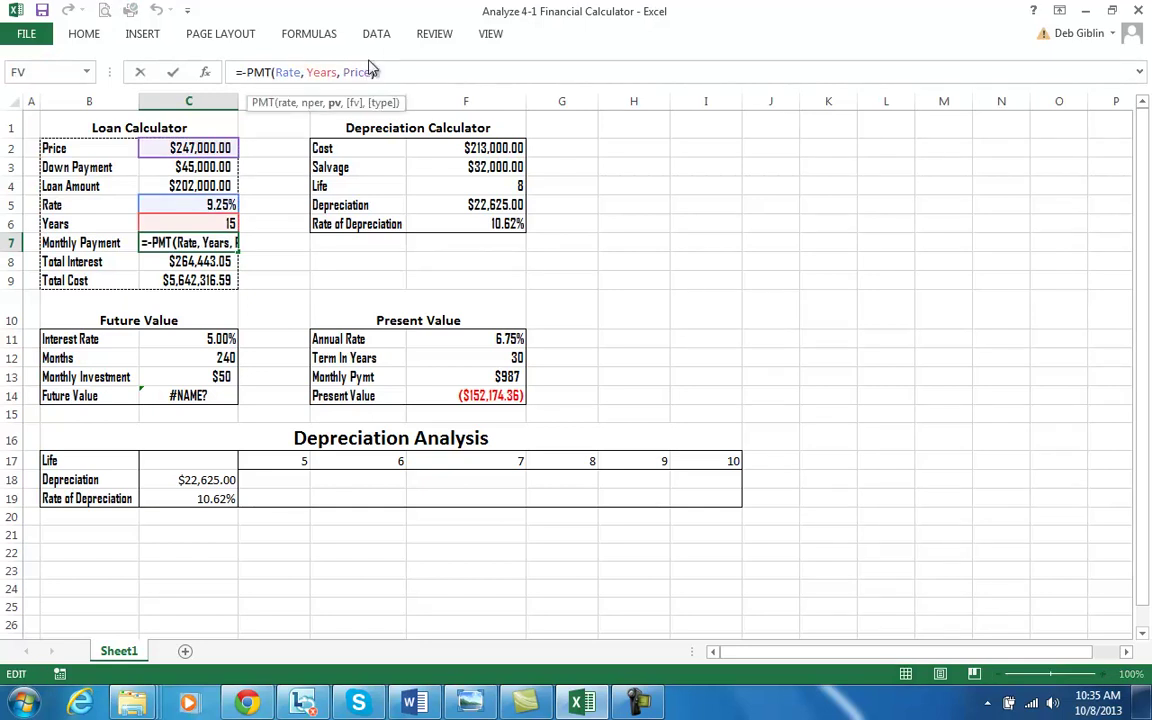
key(BackSpace)
key(BackSpace)
key(BackSpace)
key(BackSpace)
key(BackSpace)
key(BackSpace)
key(BackSpace)
key(BackSpace)
key(BackSpace)
key(BackSpace)
key(BackSpace)
key(BackSpace)
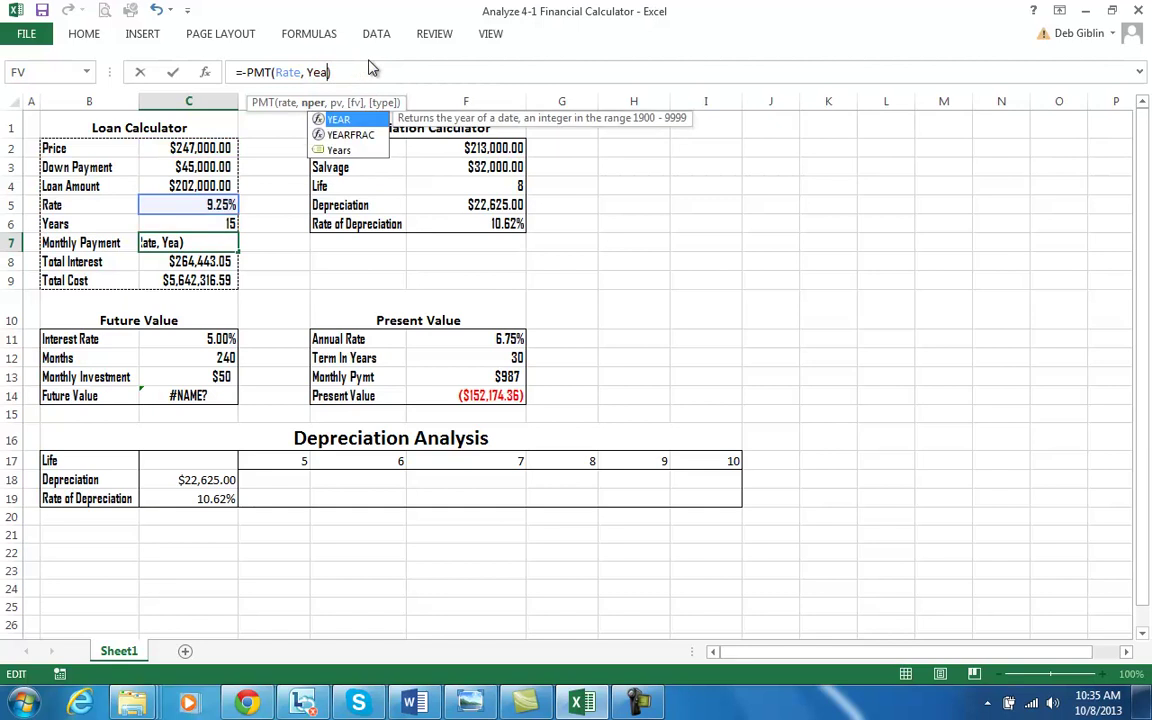
key(BackSpace)
key(BackSpace)
key(BackSpace)
key(BackSpace)
key(BackSpace)
key(BackSpace)
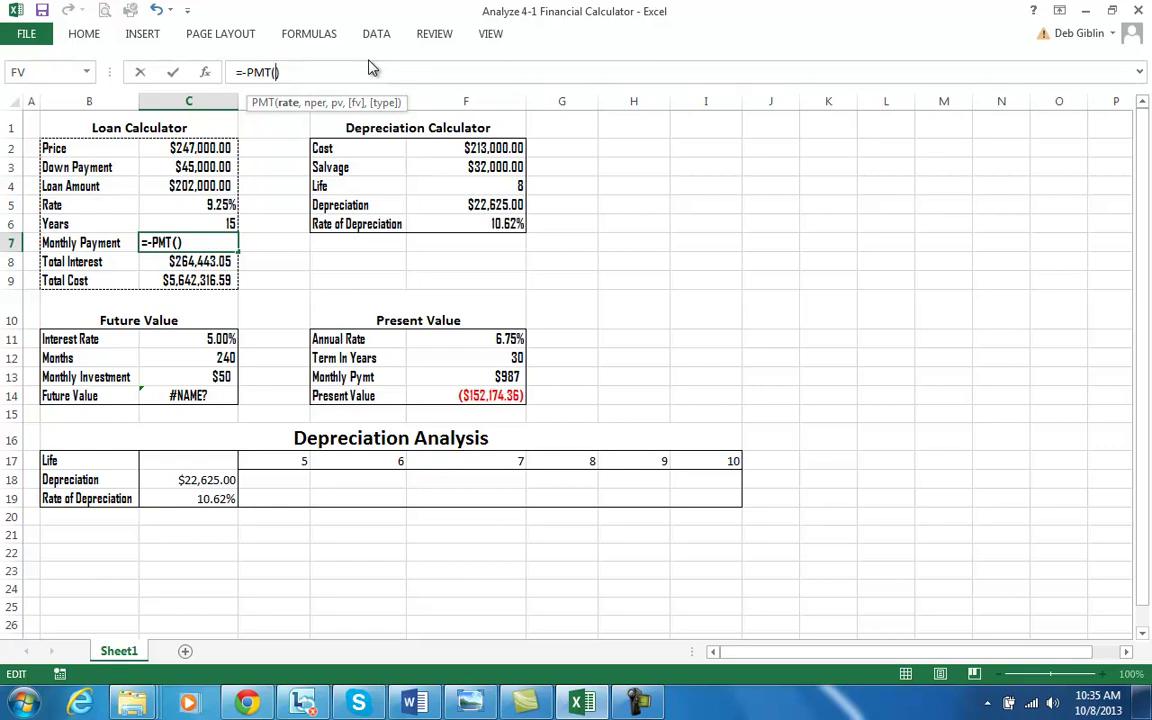
Complete the Monthly Payment formula in C7 as =-PMT(Rate/12,12*Years,Loan_Amount)
text(Rate)
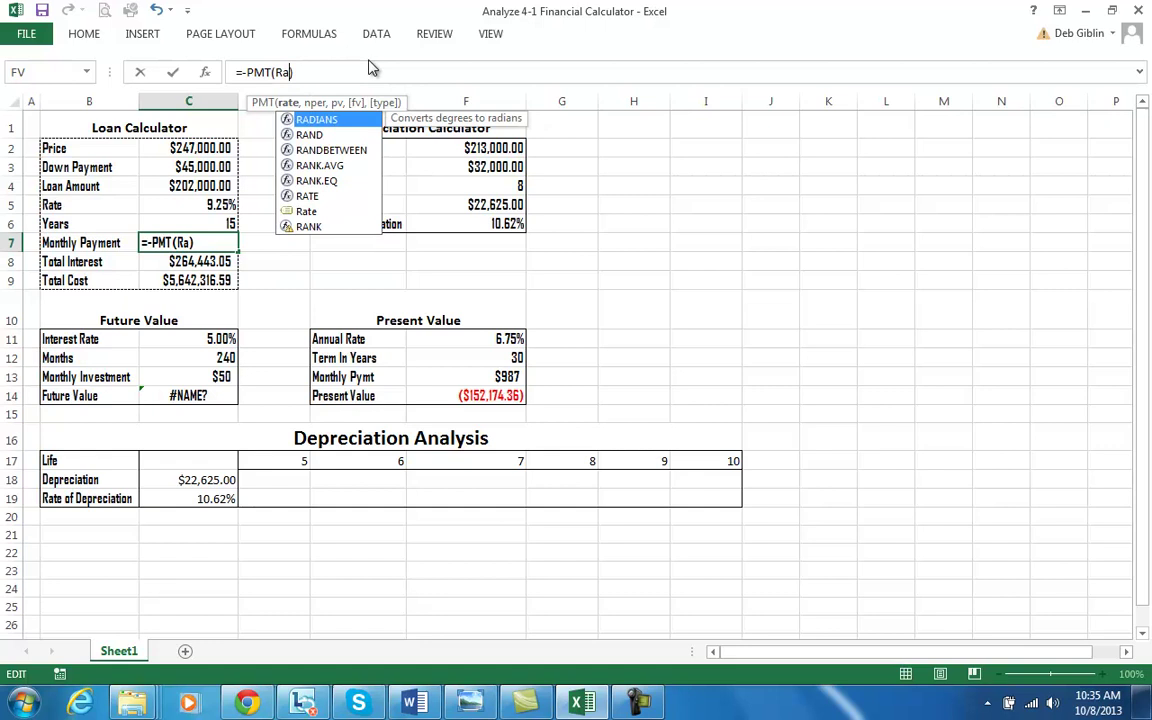
text(/12)
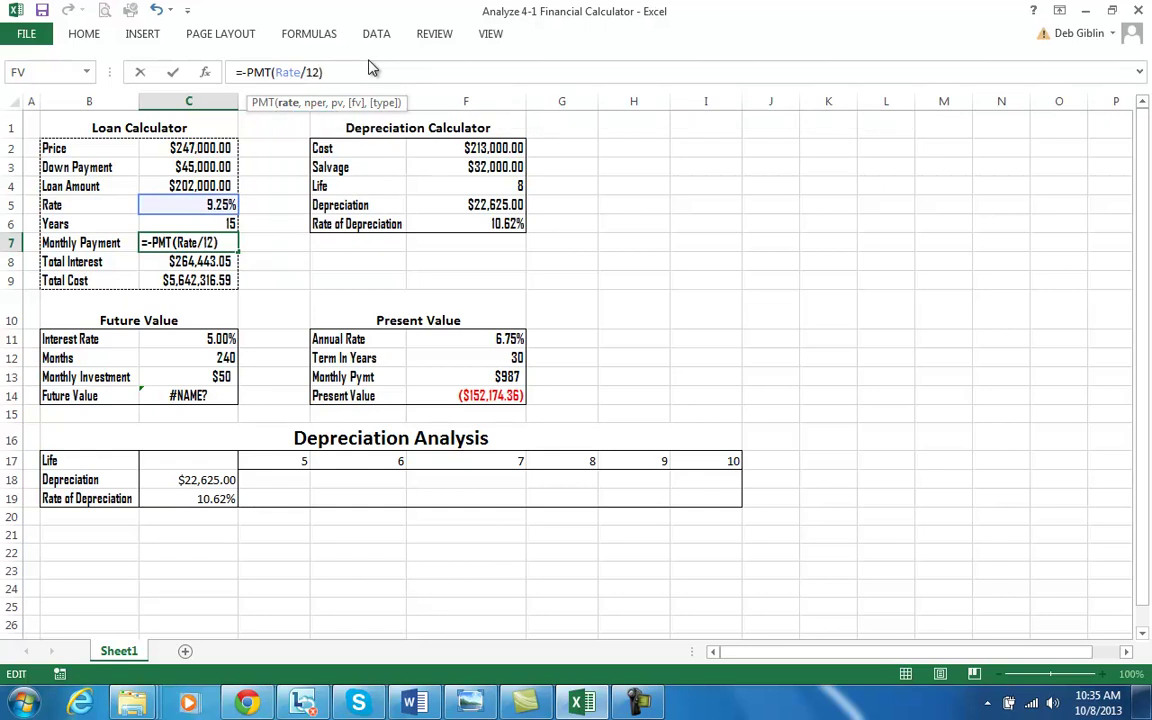
text(,12)
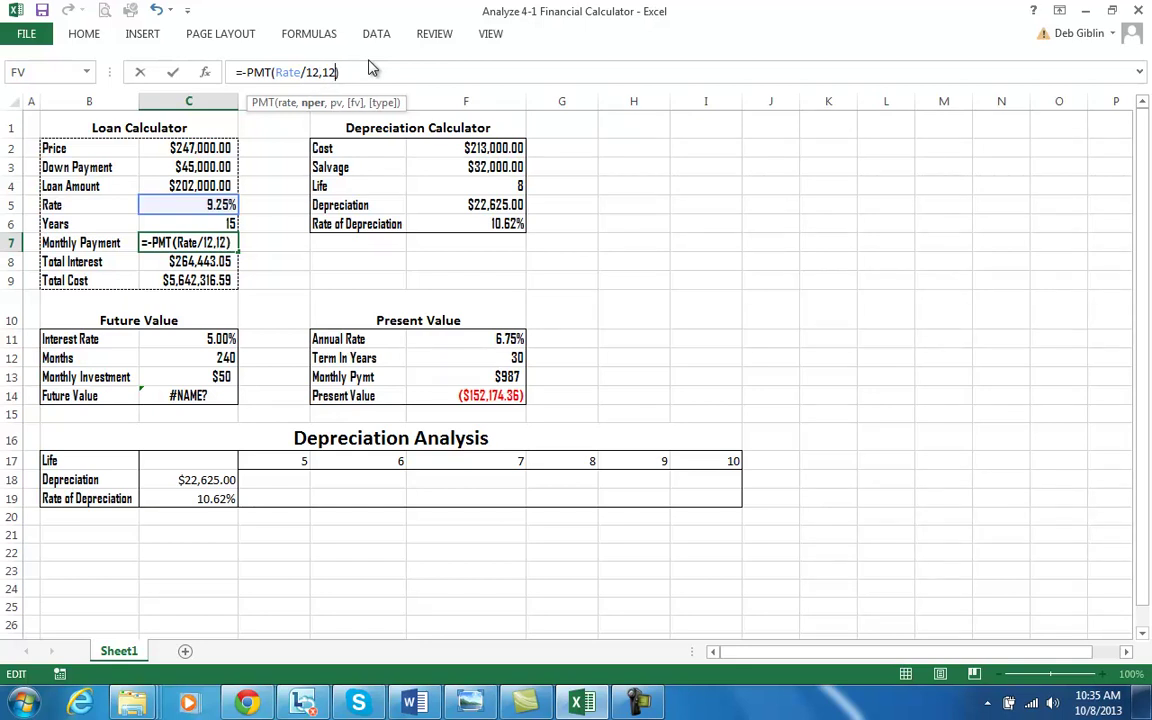
text(*Years)
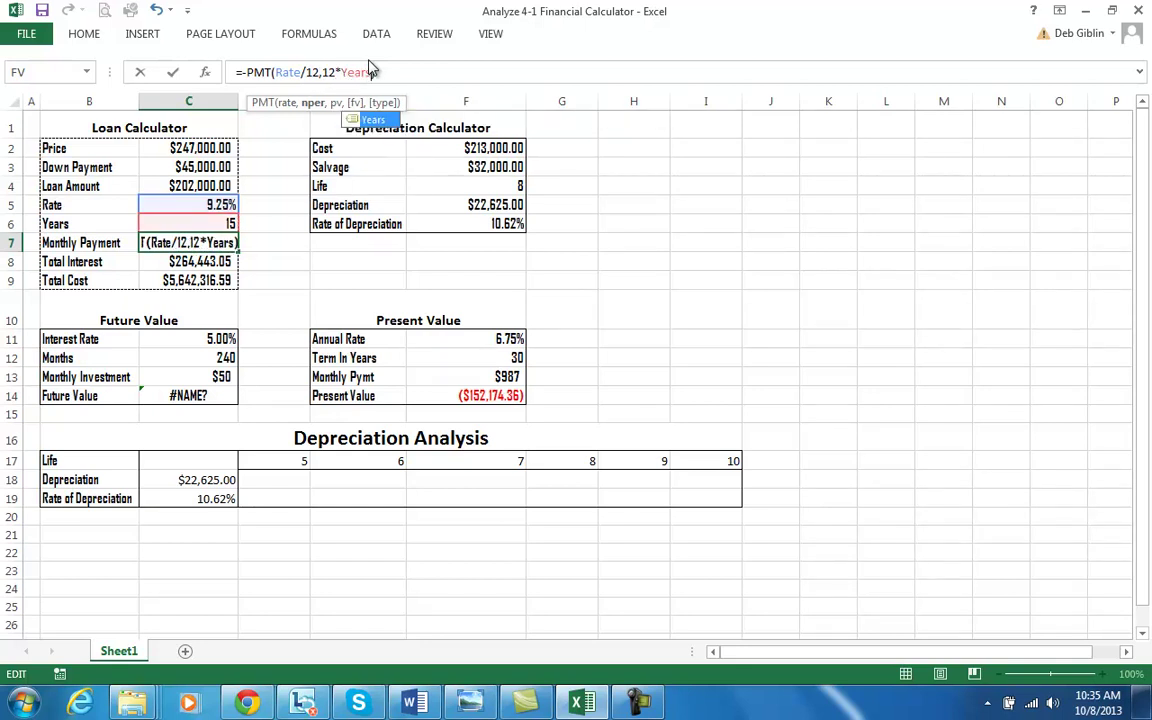
text(,Loan)
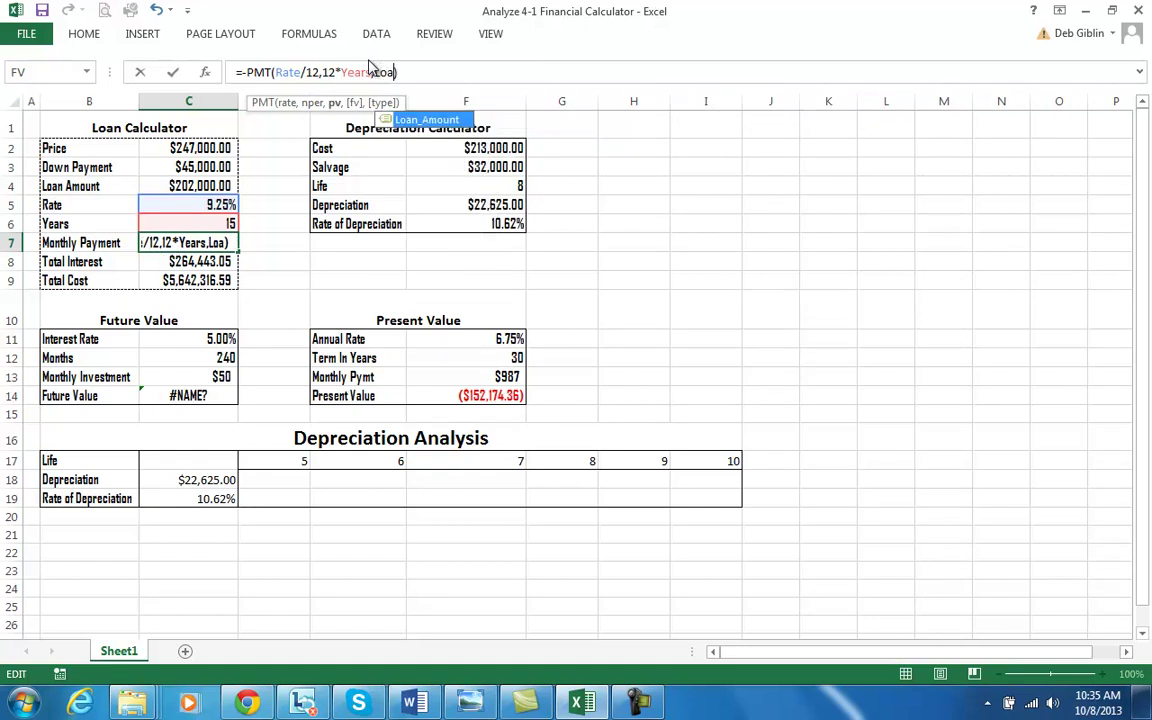
text(_amoun)
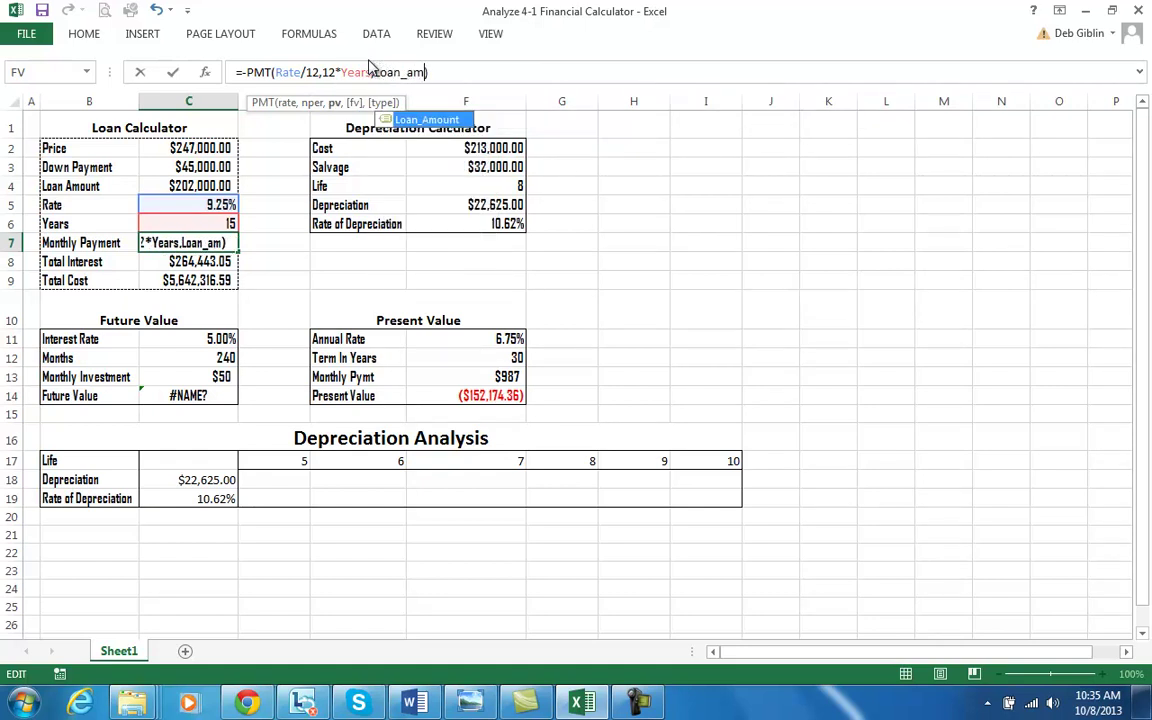
text(t)
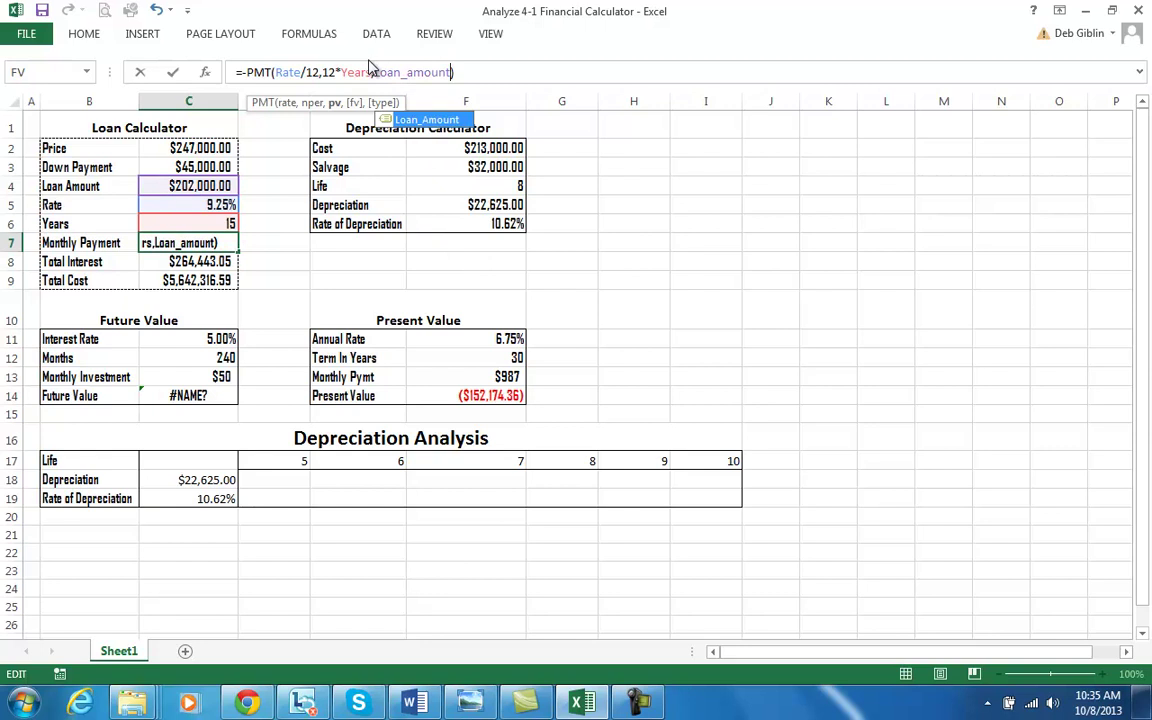
text())
key(Return)
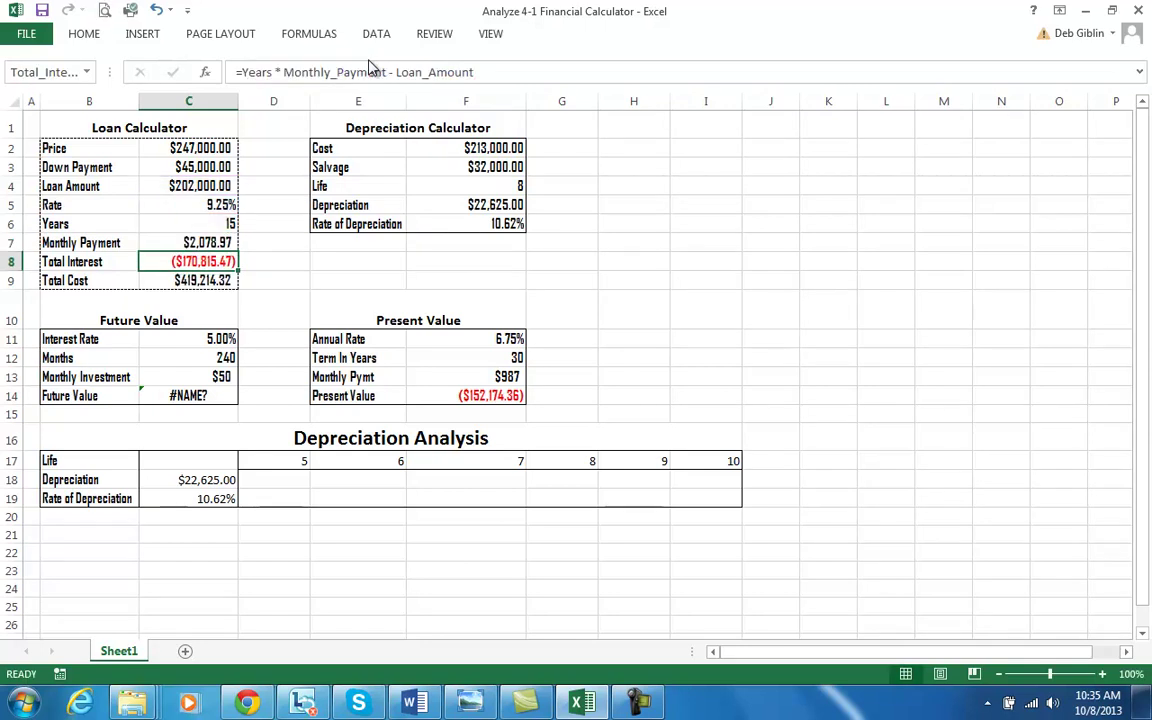
click(210, 240)
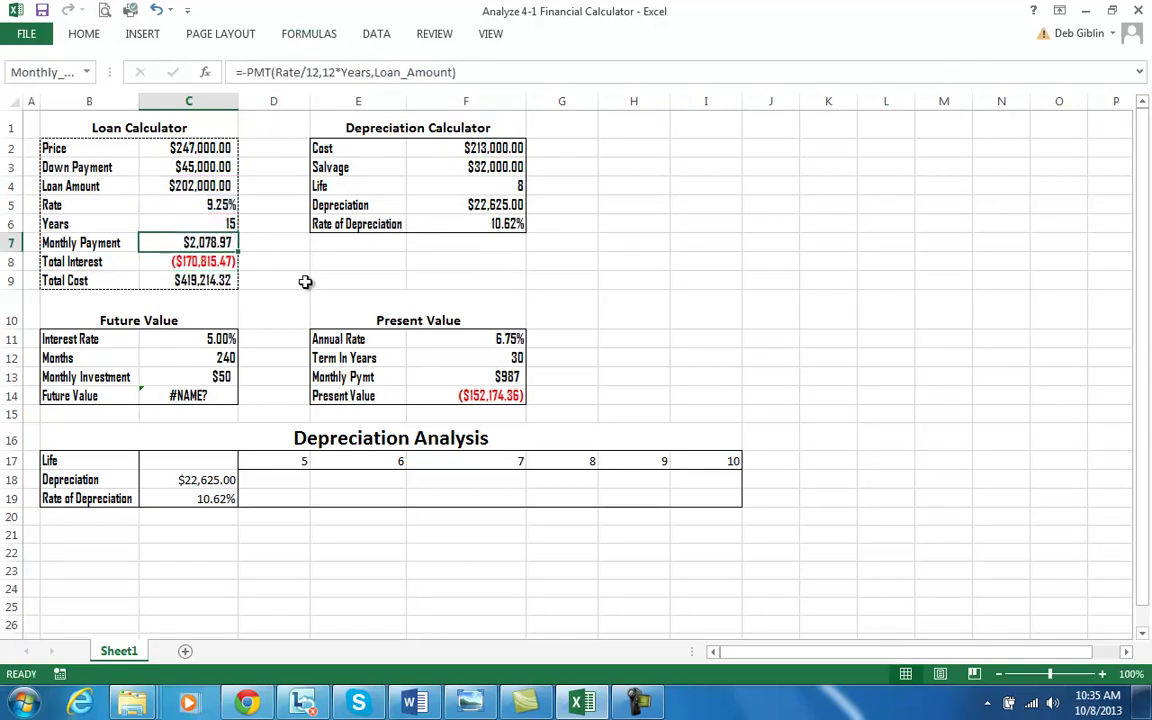
Correct the Total Interest formula in C8 to =12*Years * Monthly_Payment - Loan_Amount
click(204, 262)
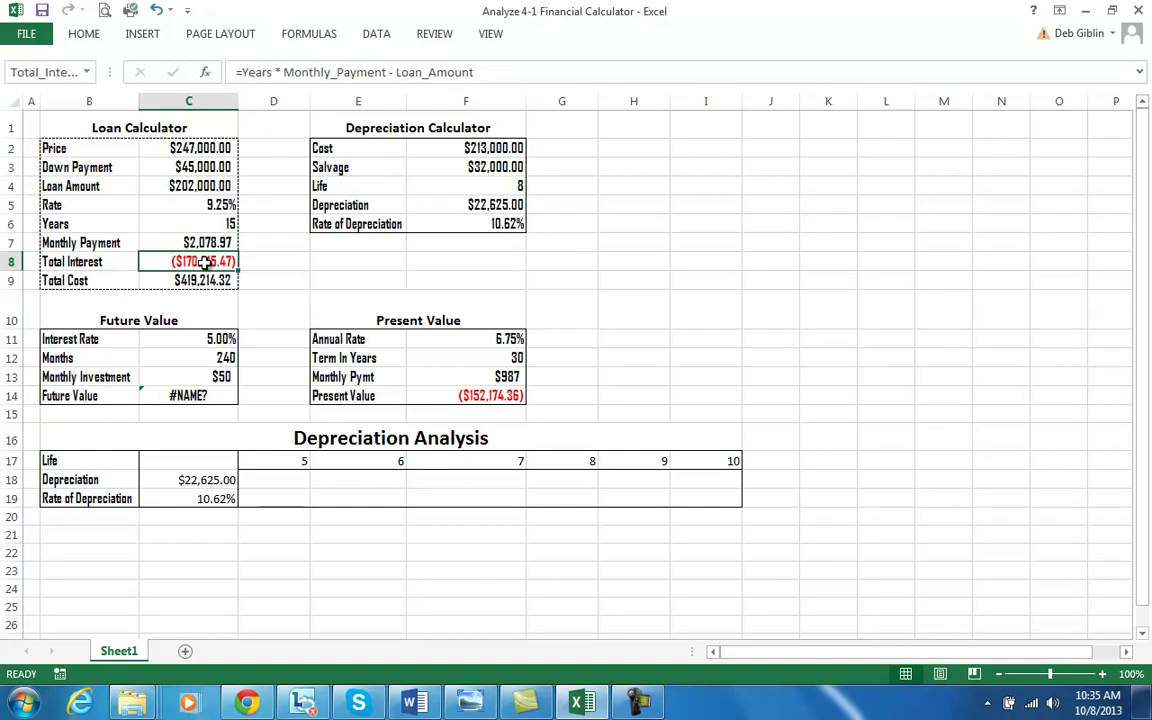
click(242, 72)
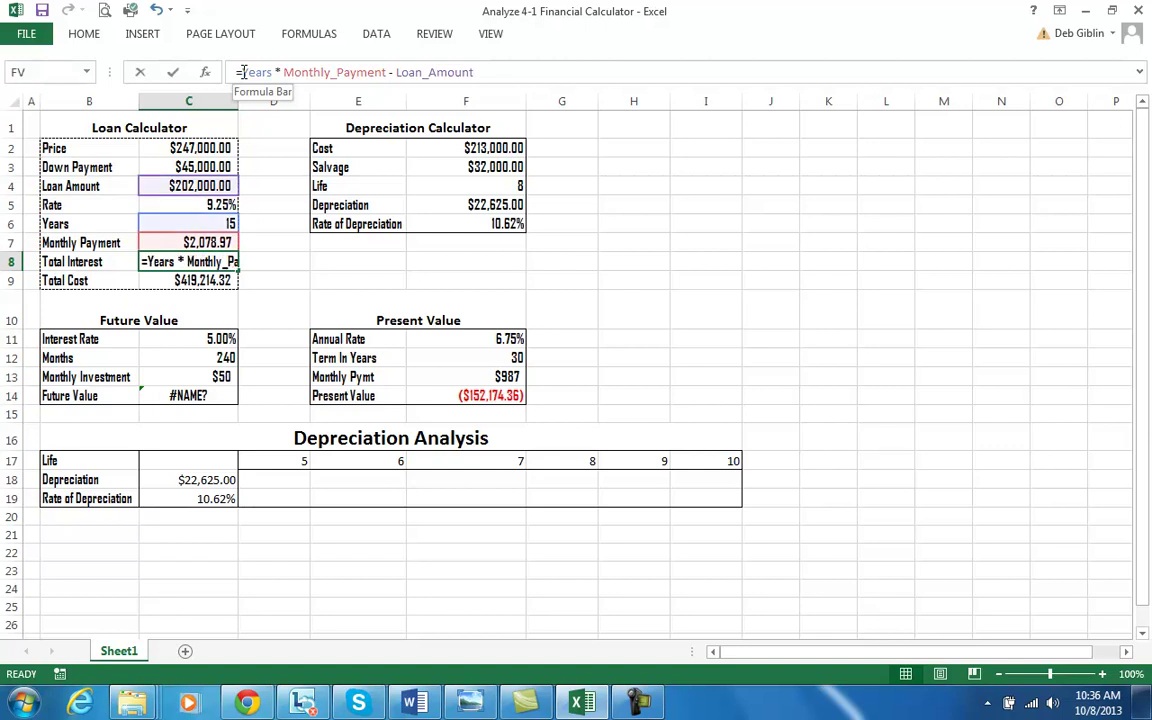
text(12)
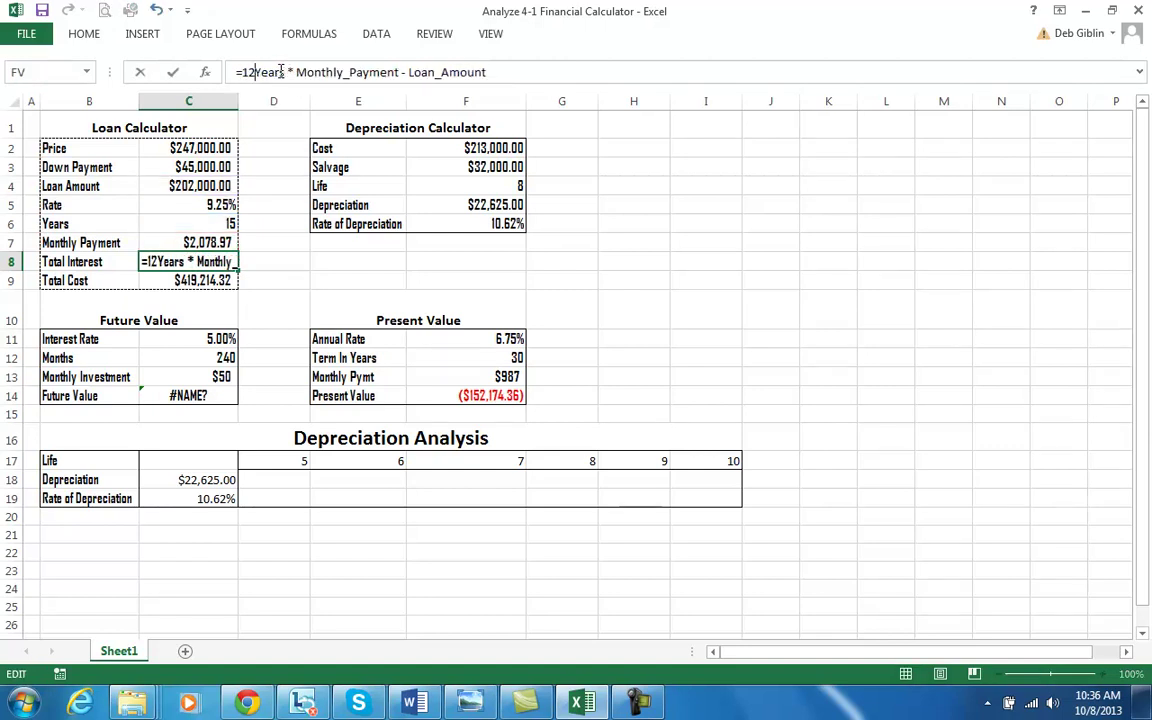
text(*)
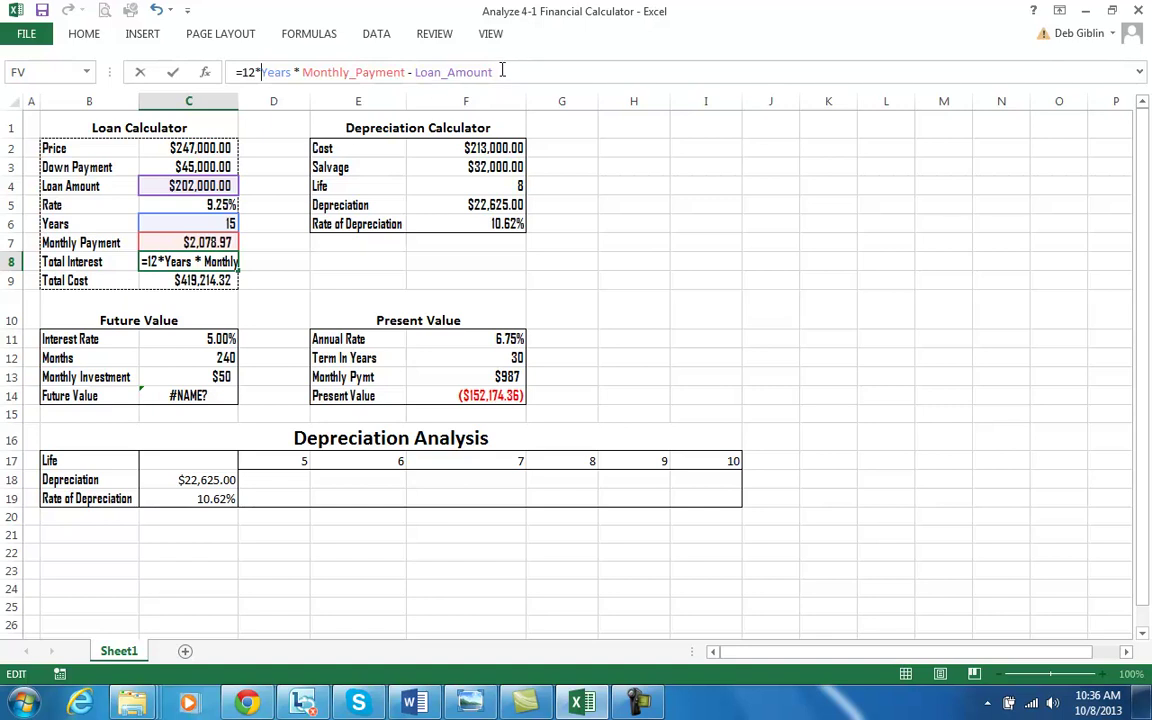
key(Return)
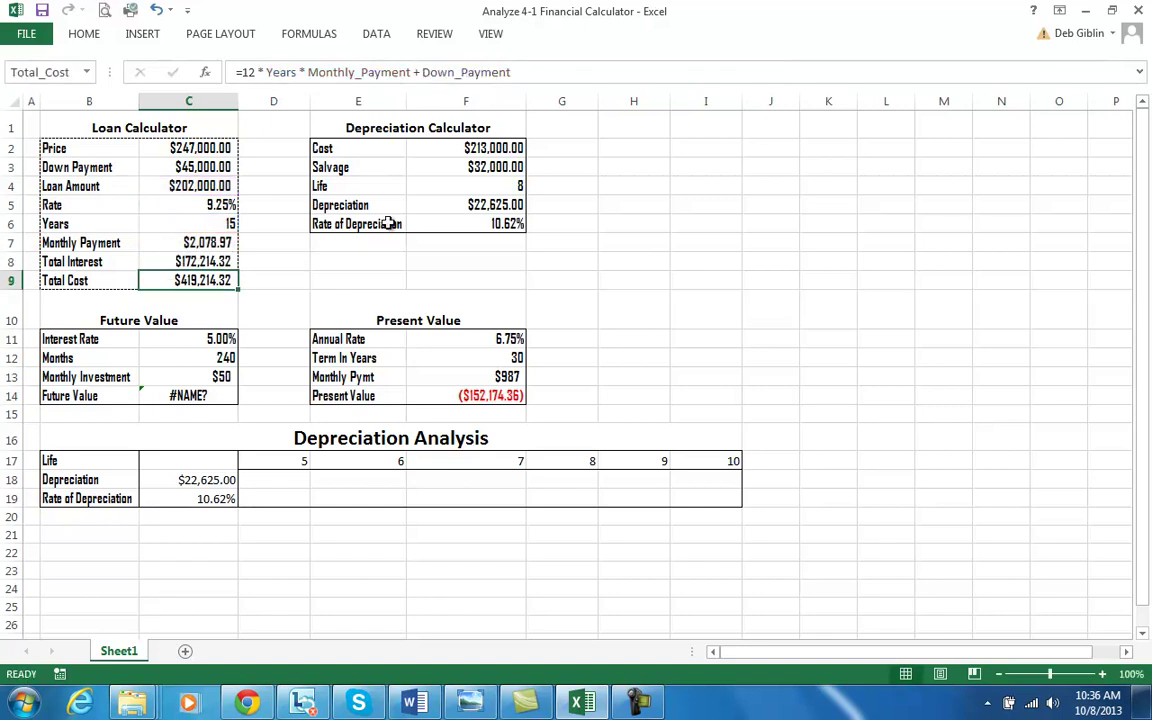
drag(213, 258, 195, 238)
click(207, 258)
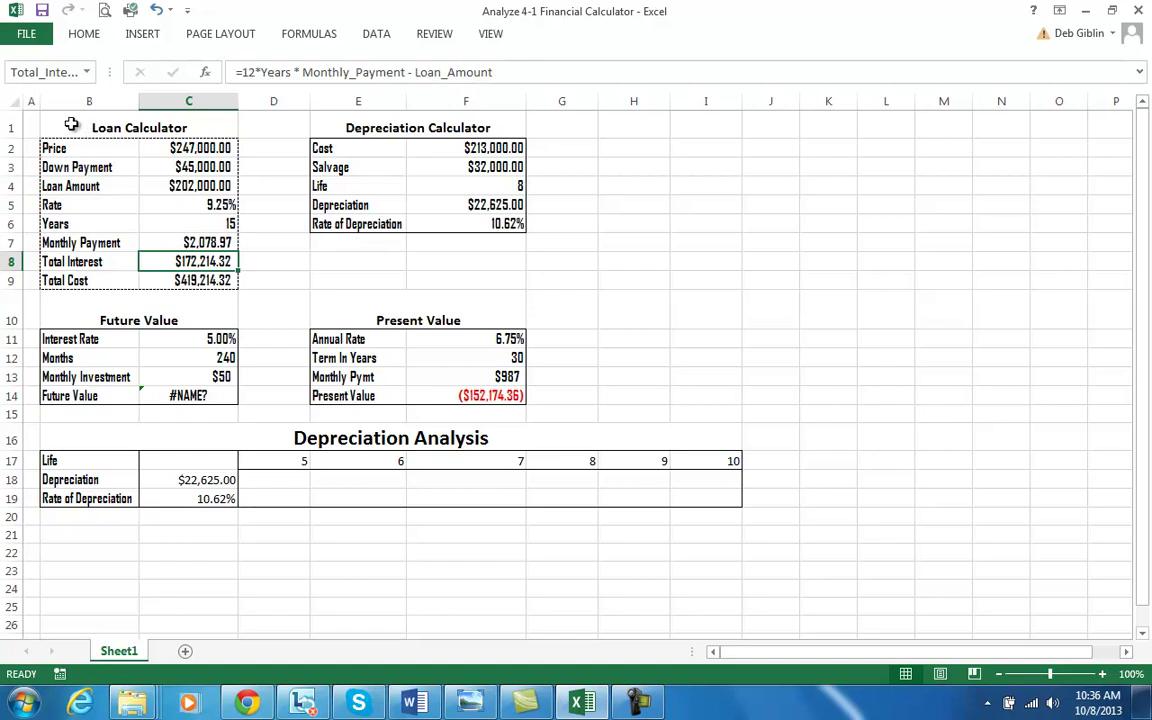
Name the loan calculator range B1:C9 Loan_Calculator
drag(71, 124, 203, 281)
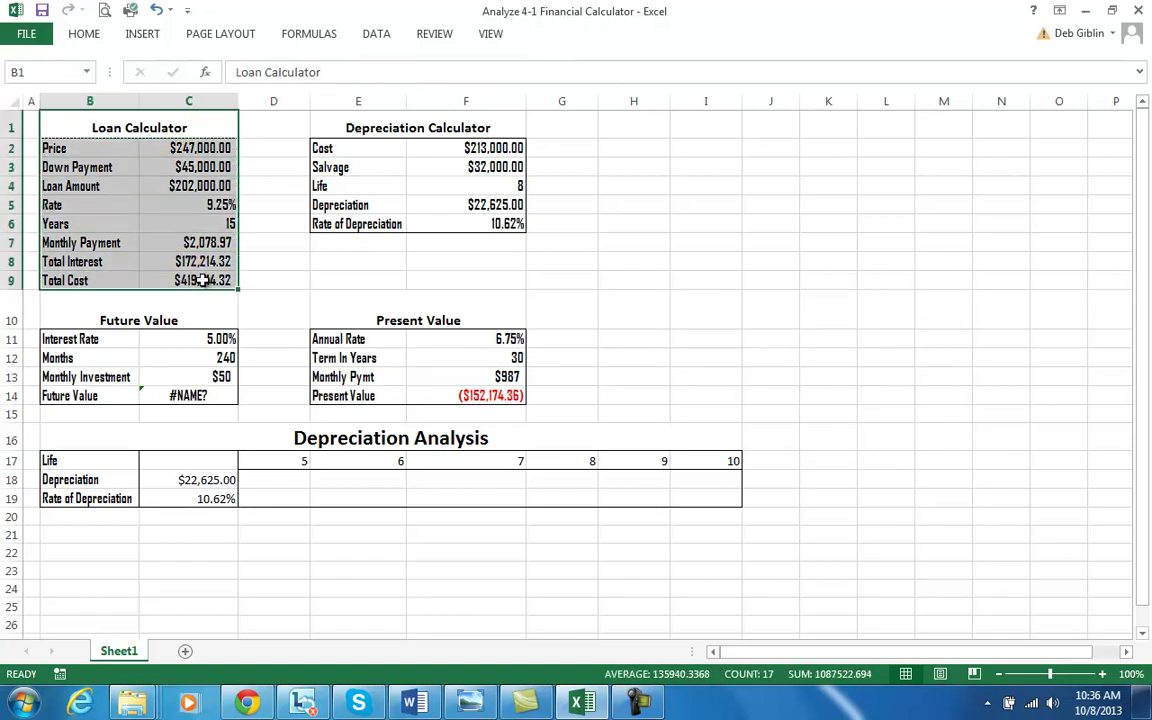
click(30, 70)
text(Loan_Calculator)
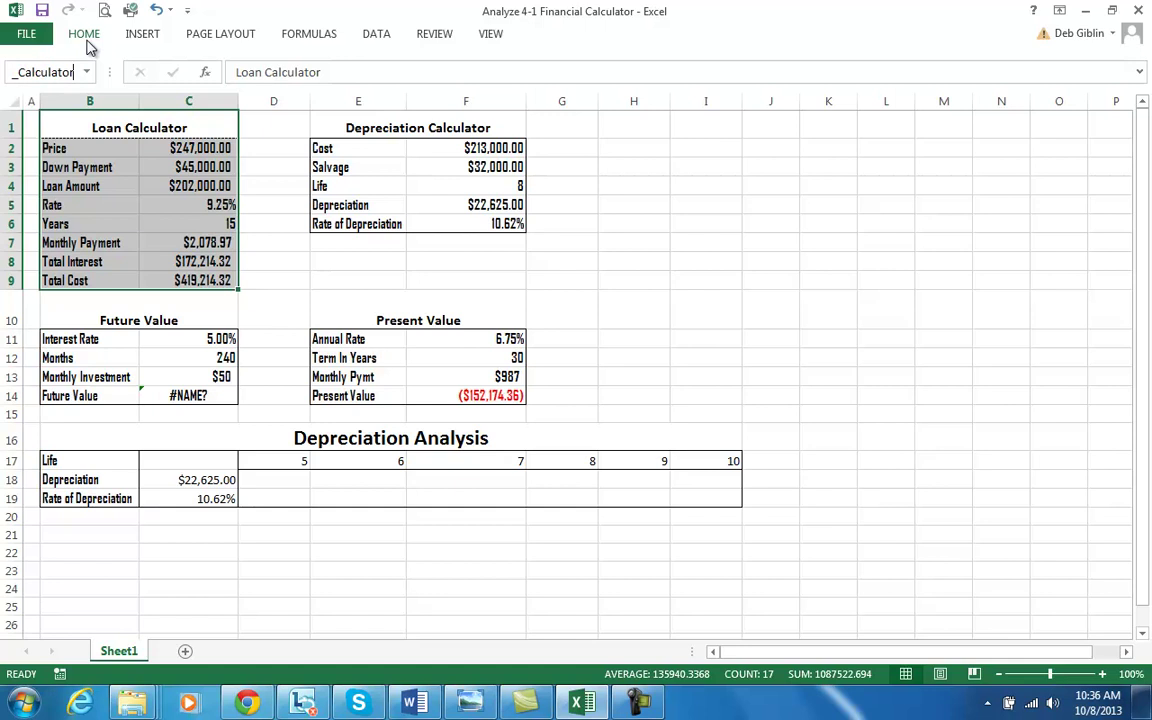
key(Return)
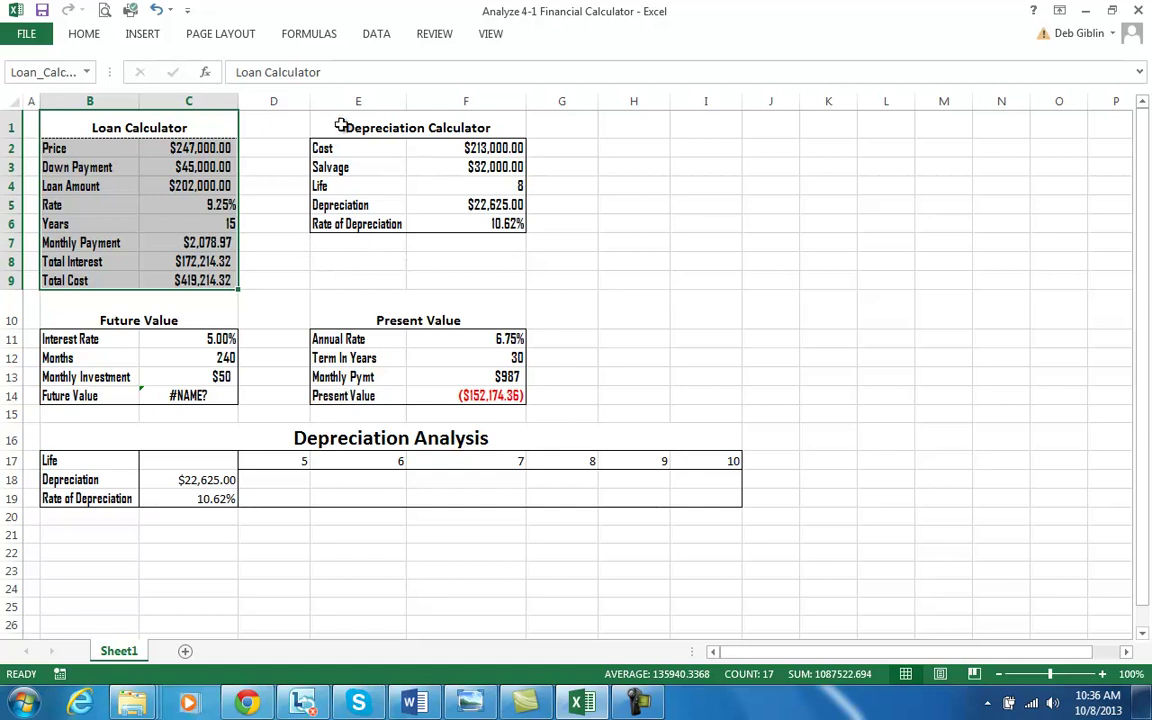
Negate the FV function in the Future Value formula in C14 and remove the 12 * multiplier before Months
click(190, 398)
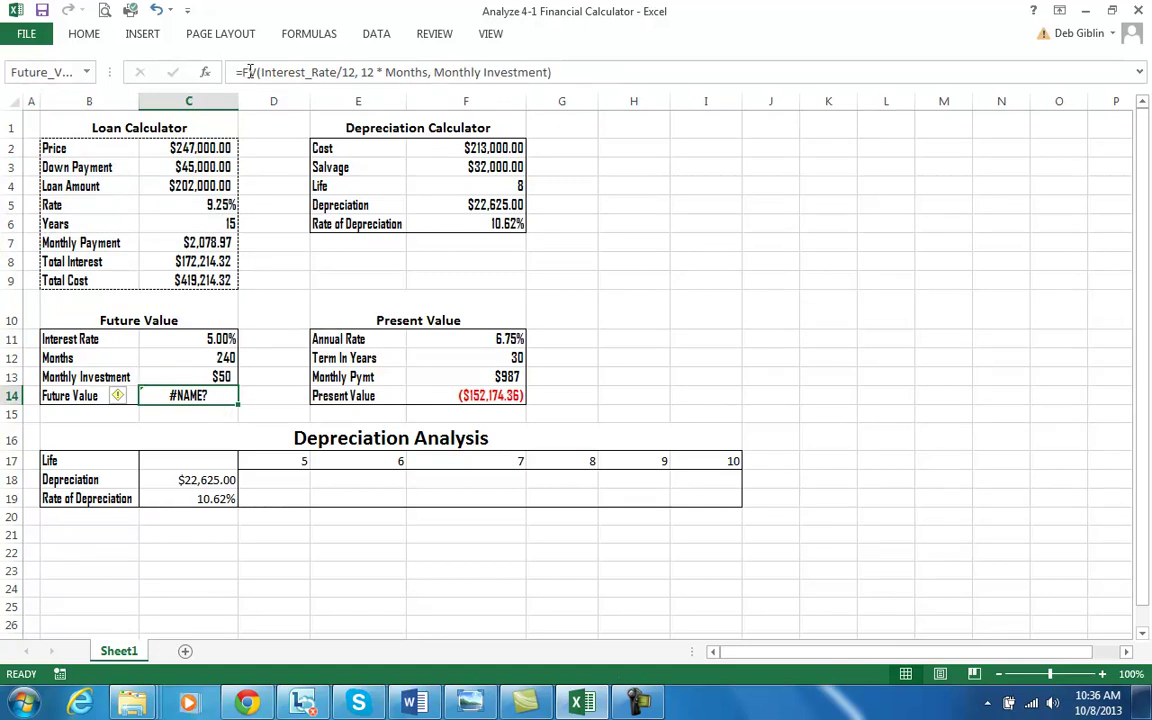
click(290, 73)
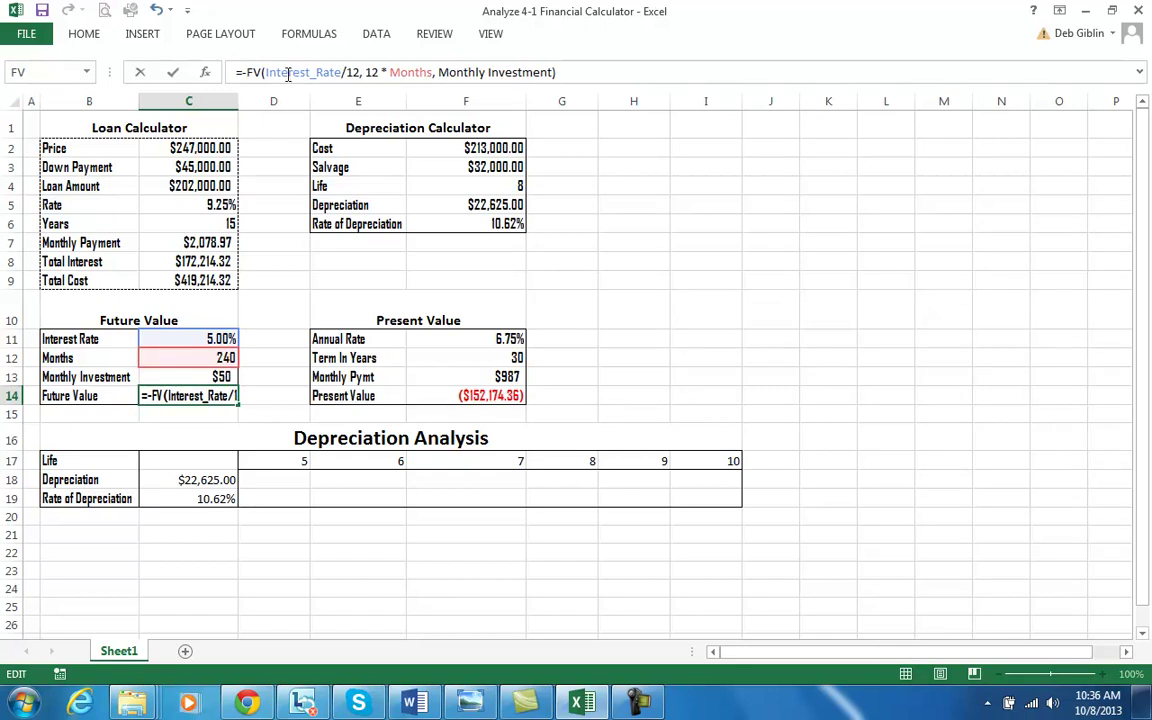
text(-)
double_click(378, 72)
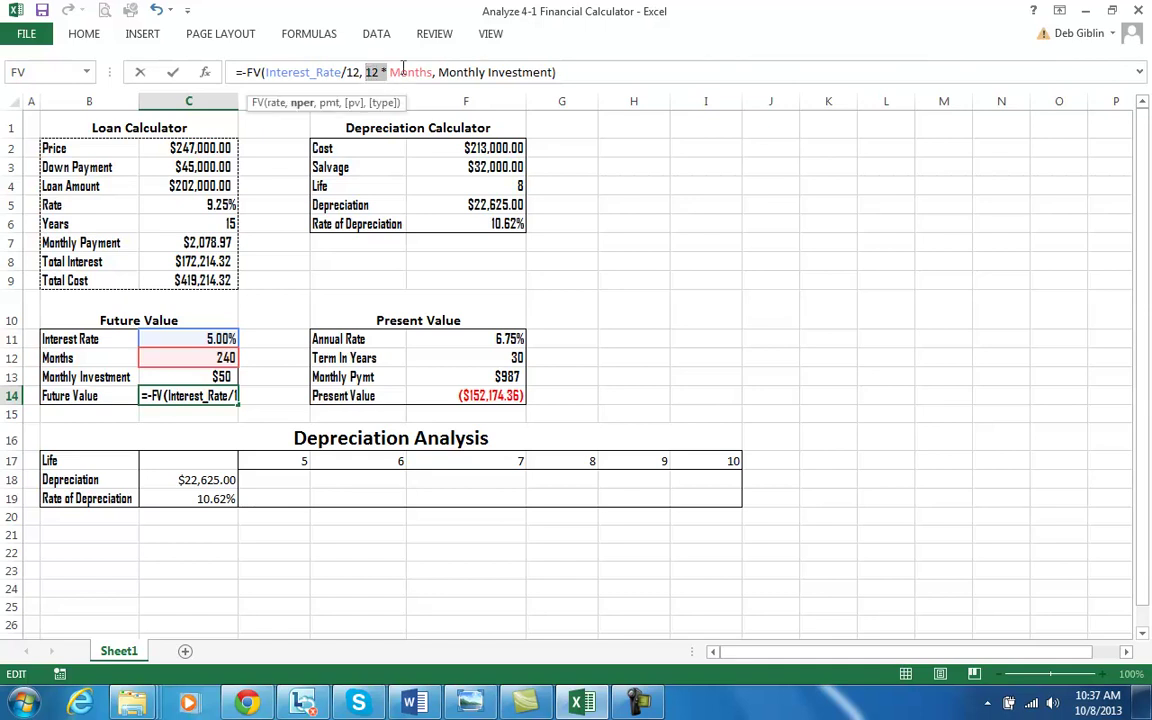
key(Delete)
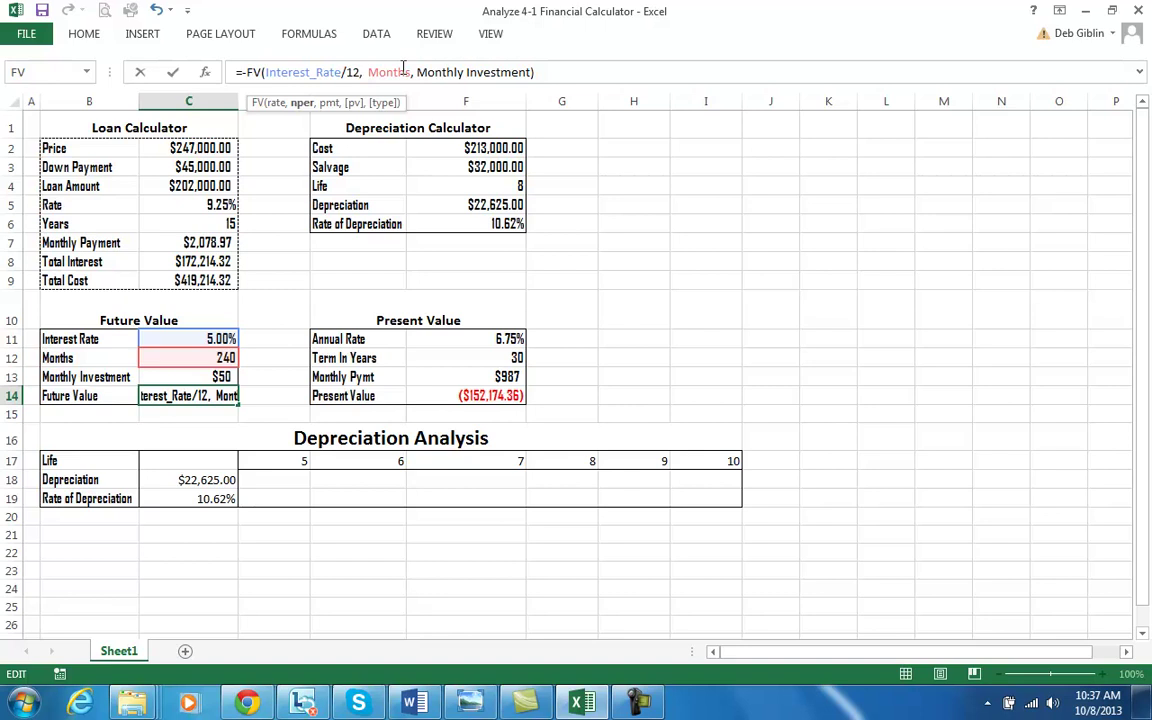
key(BackSpace)
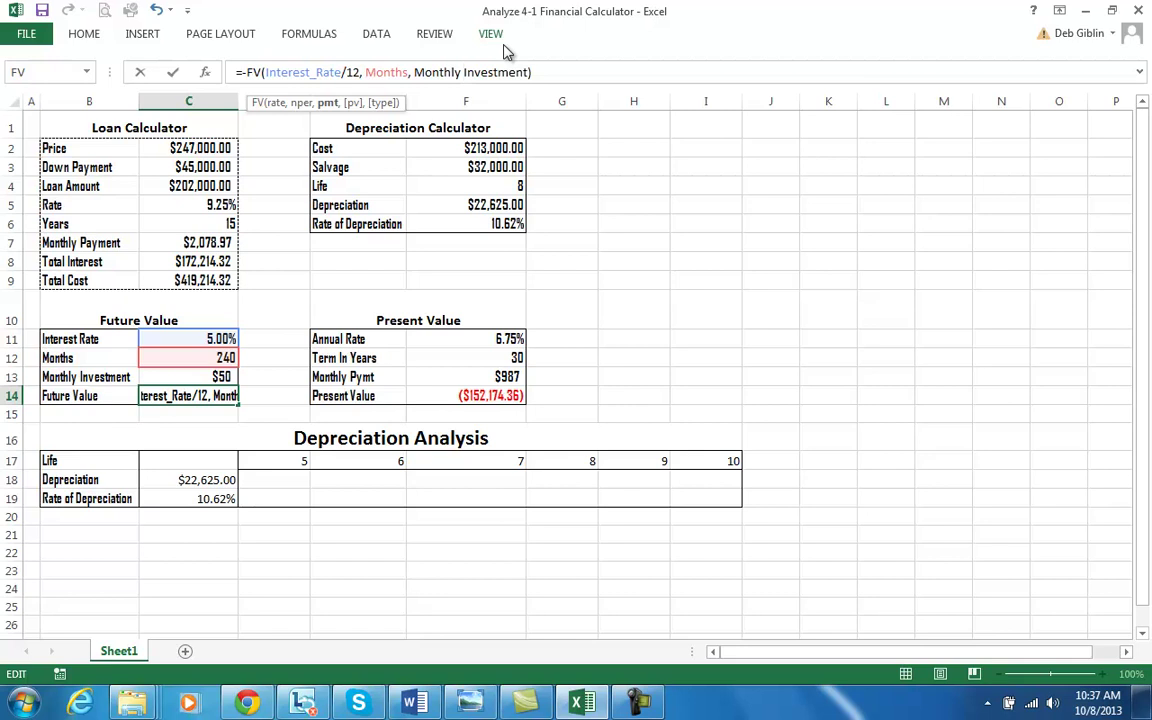
Correct the payment argument of the Future Value formula in C14 to Monthly_Investment, and compare it with the Present Value formula in F14
key(BackSpace)
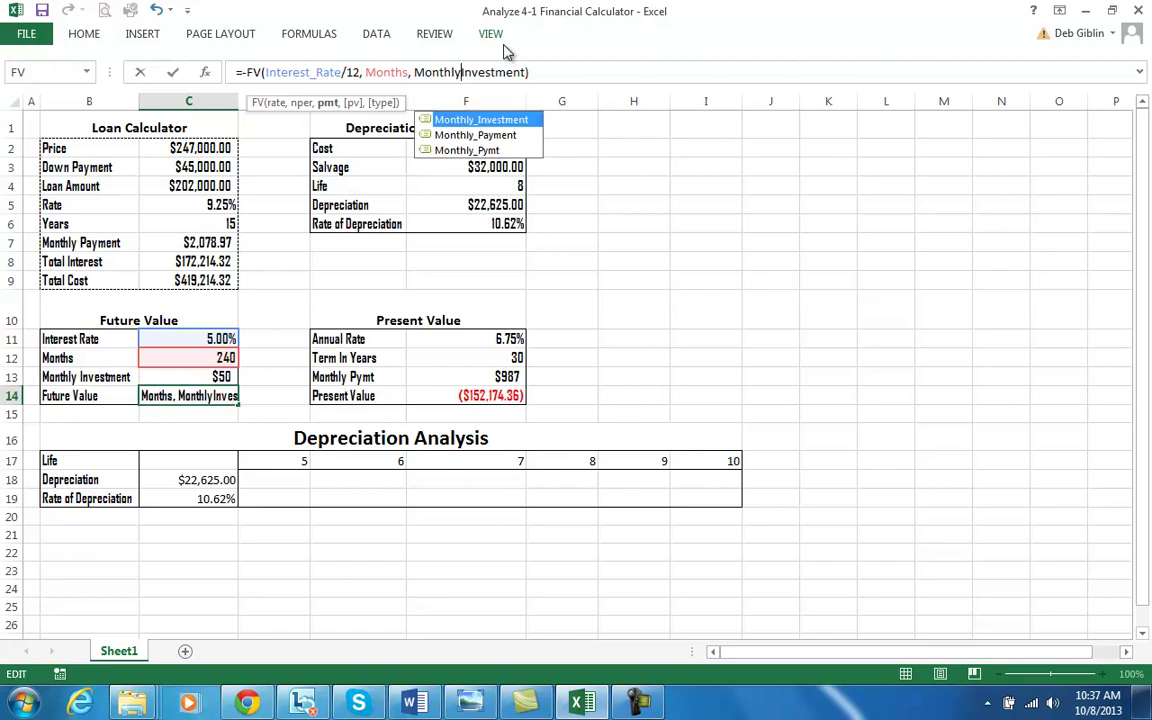
text(_)
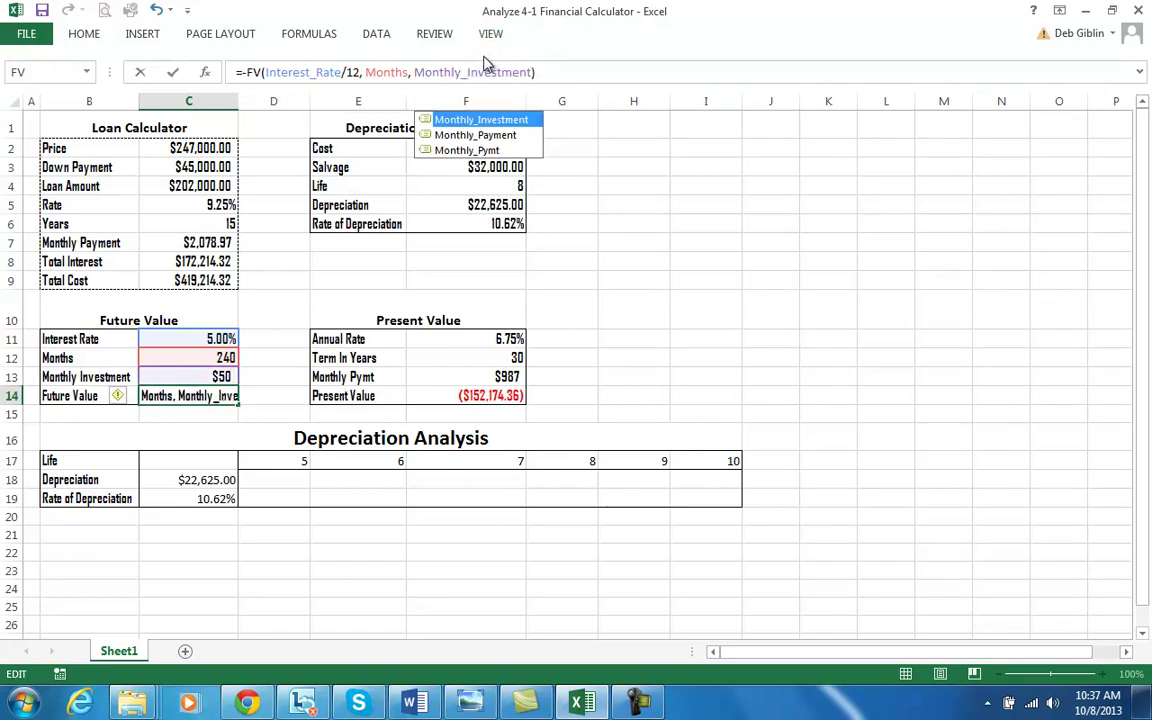
key(Return)
click(228, 388)
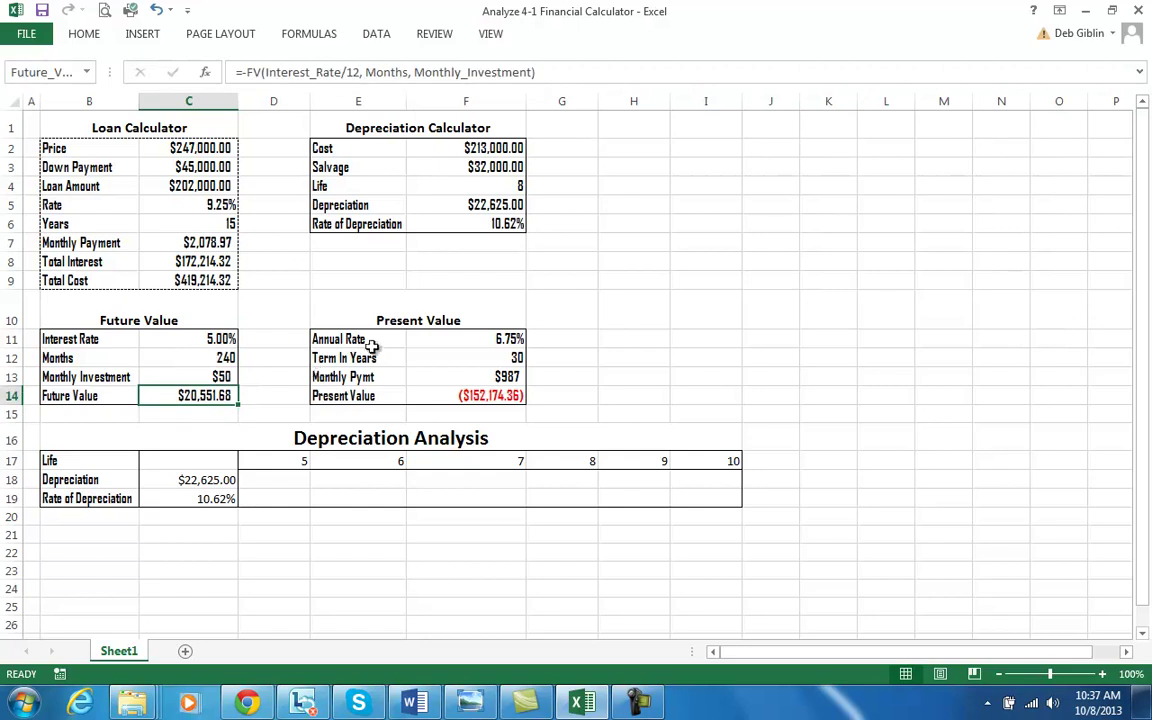
click(488, 395)
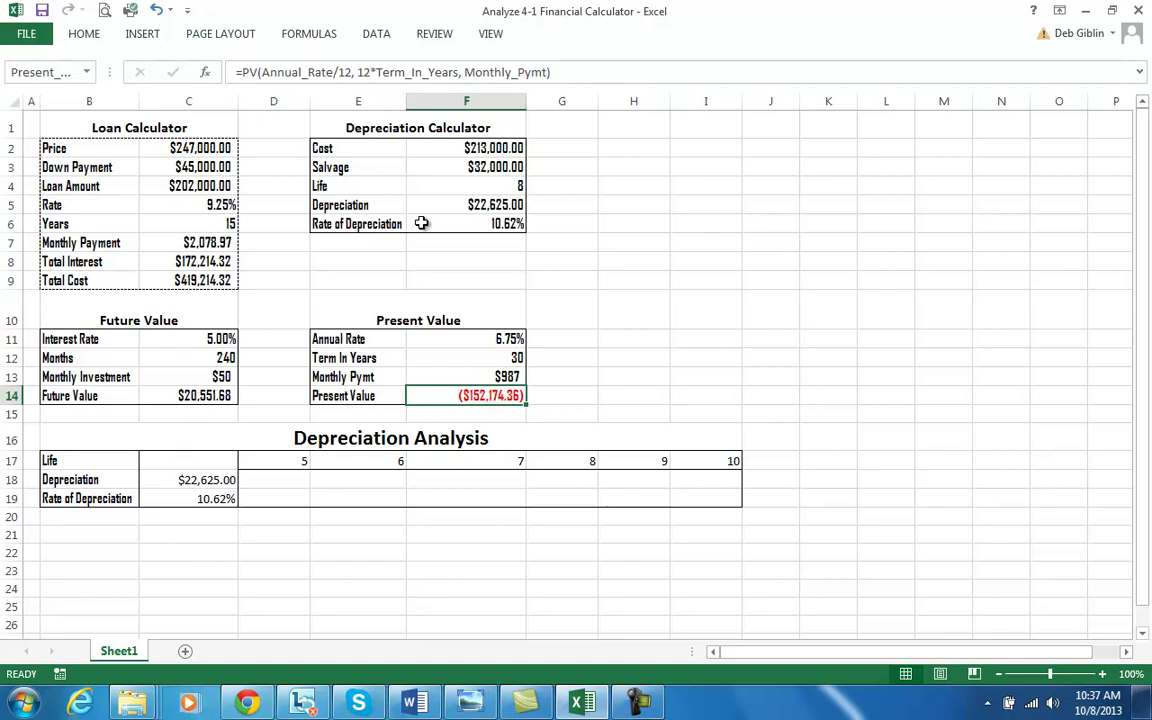
click(186, 400)
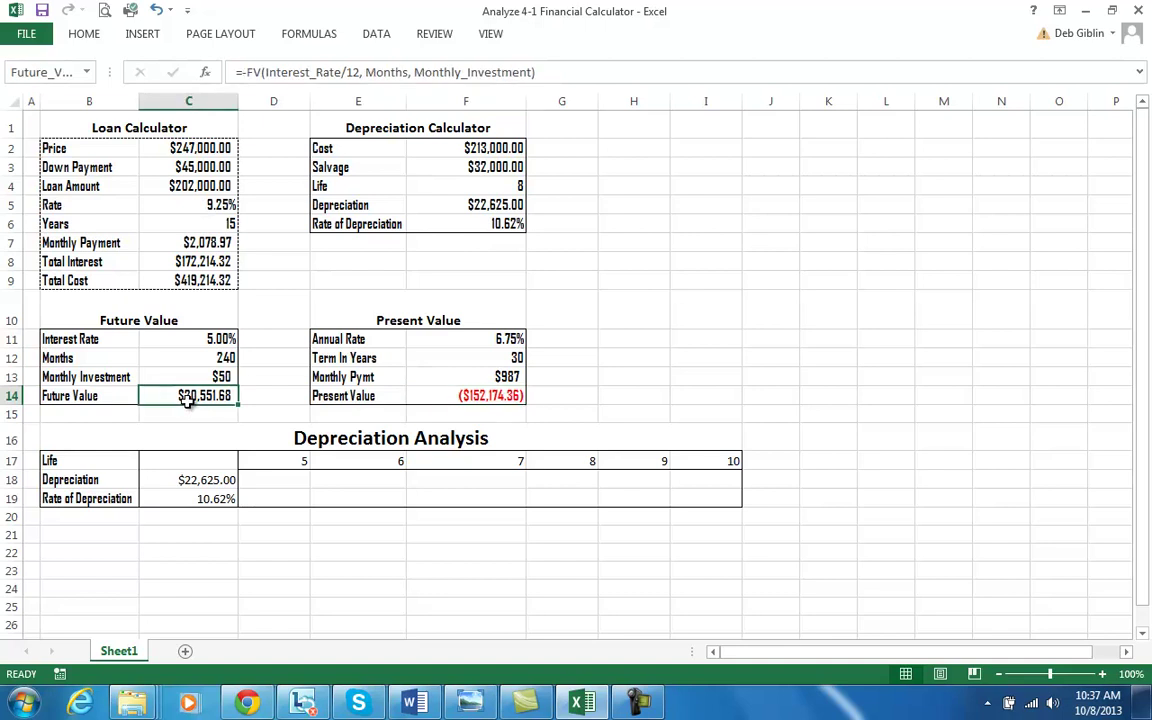
Examine the Present Value formula in F14 and the cell names of its inputs in F11, F12 and F13
click(465, 395)
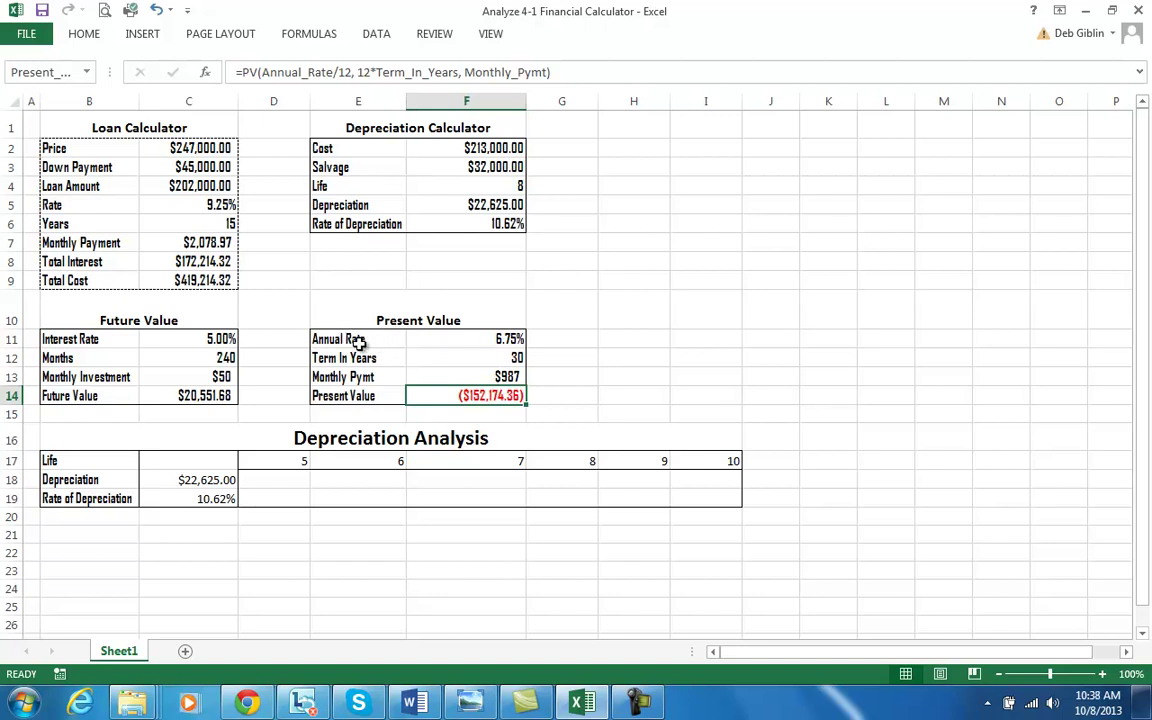
click(468, 338)
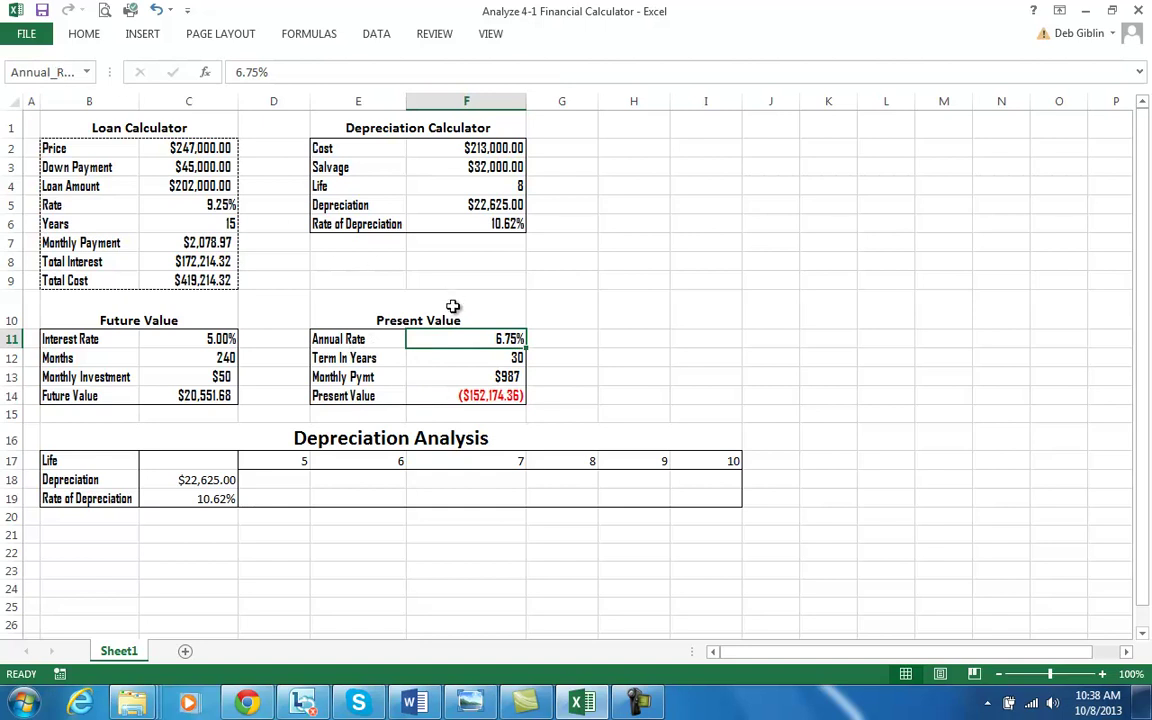
click(458, 360)
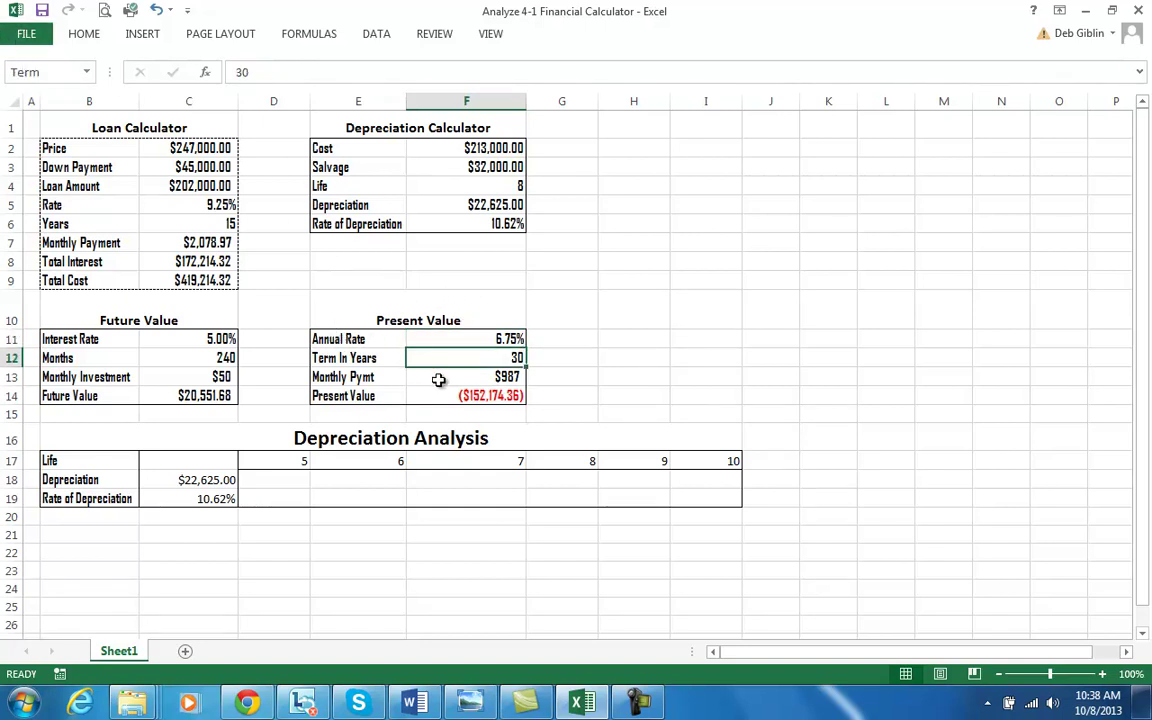
click(440, 376)
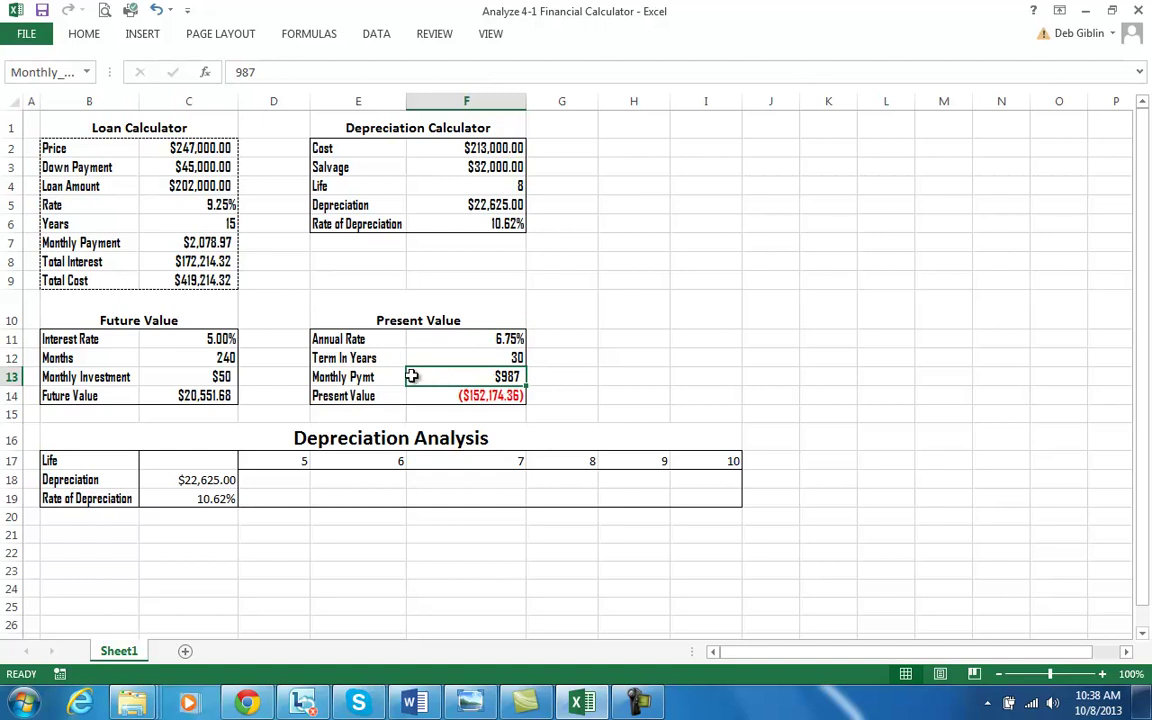
Name the depreciation calculator's cost cell F2, and name its salvage cell F3 Salvage
click(443, 147)
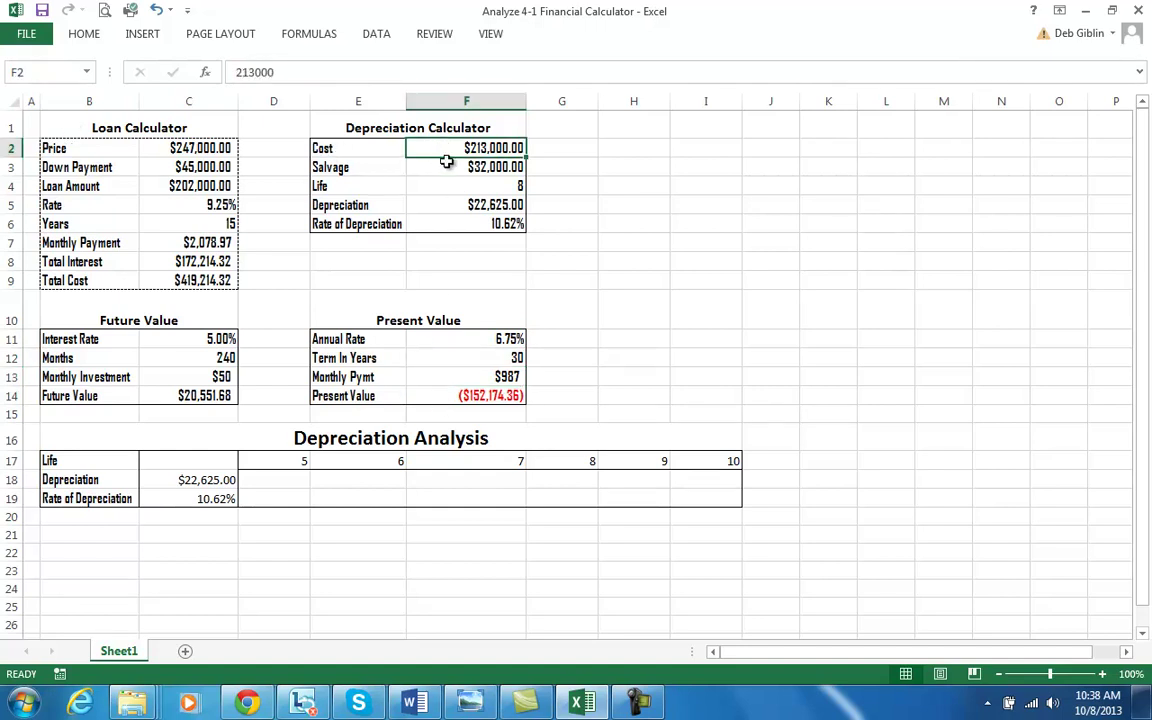
click(8, 76)
click(462, 165)
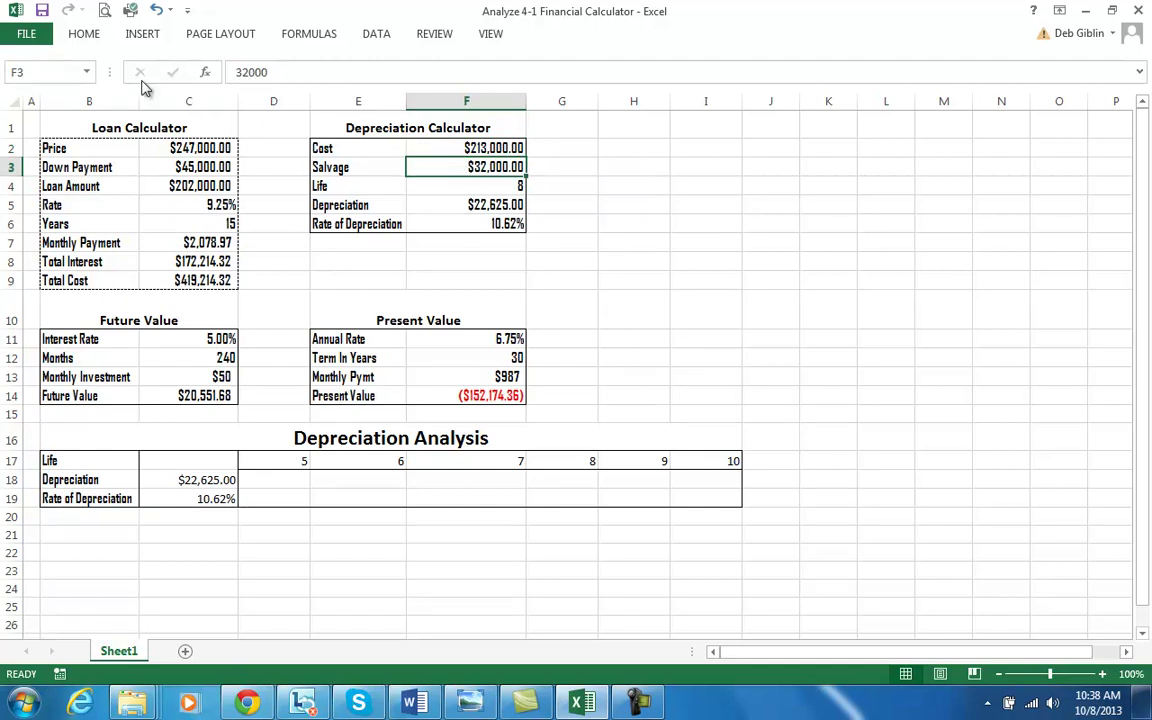
click(3, 71)
text(Salvage)
key(Return)
click(306, 298)
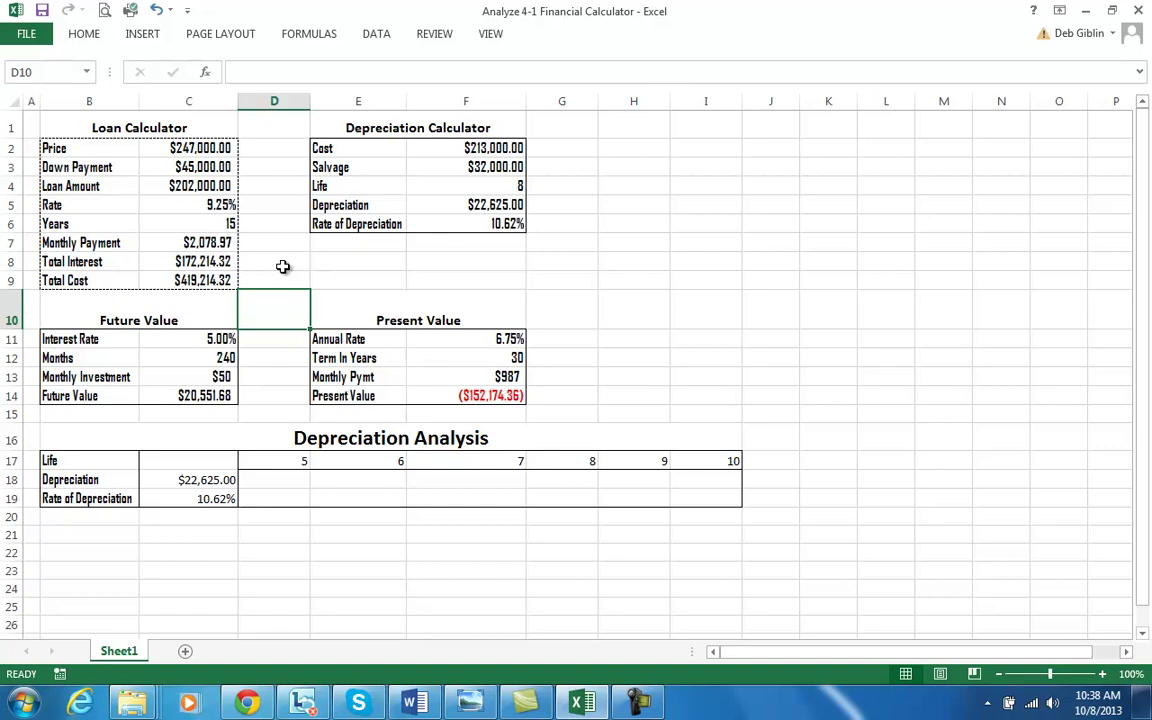
Create a one-variable data table over C17:I19 in the Depreciation Analysis with the Life cell $F$4 as row input cell
click(348, 498)
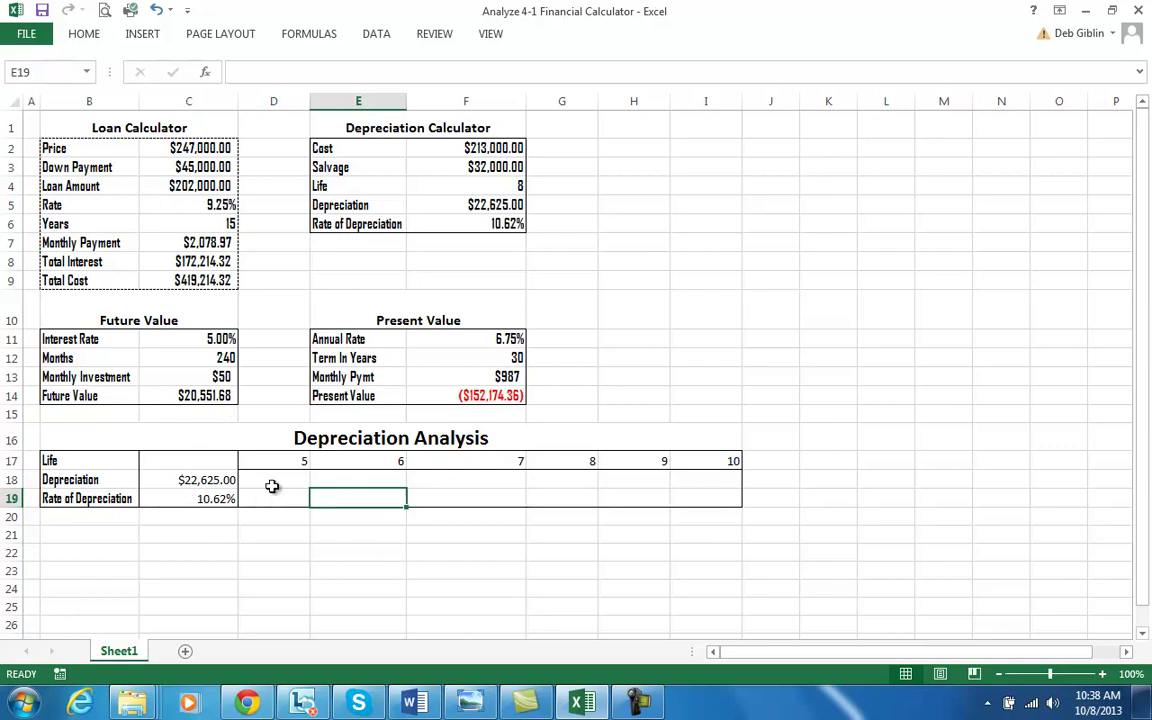
click(176, 460)
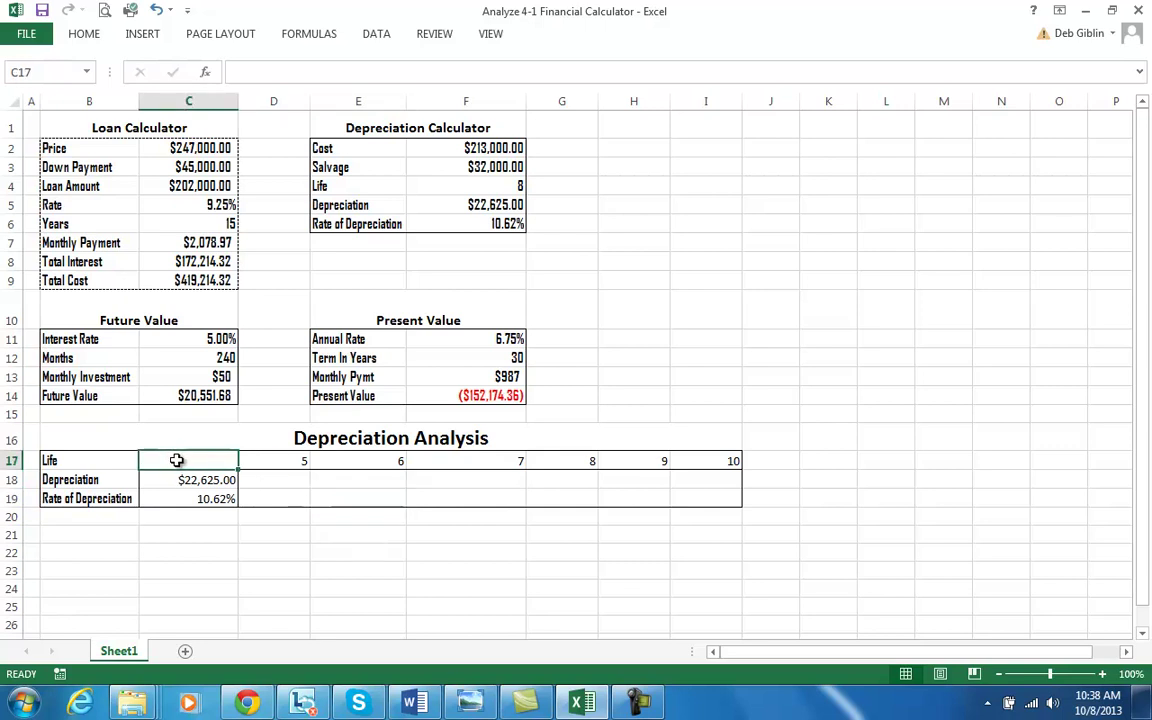
click(70, 460)
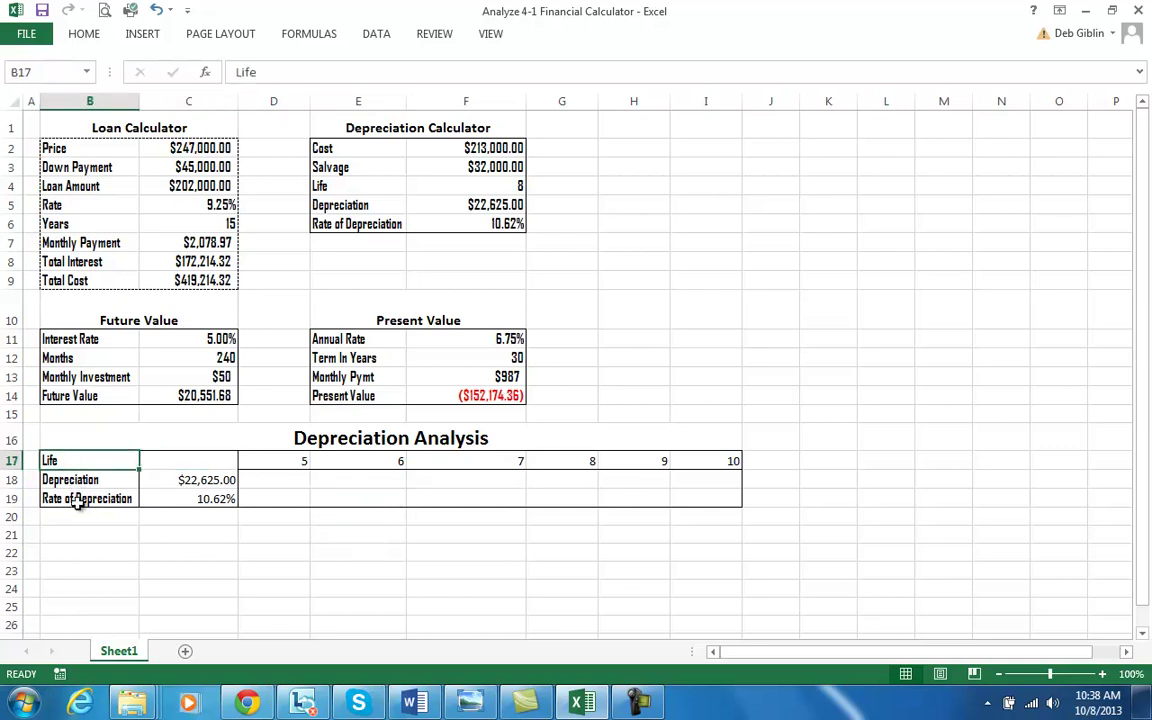
click(162, 458)
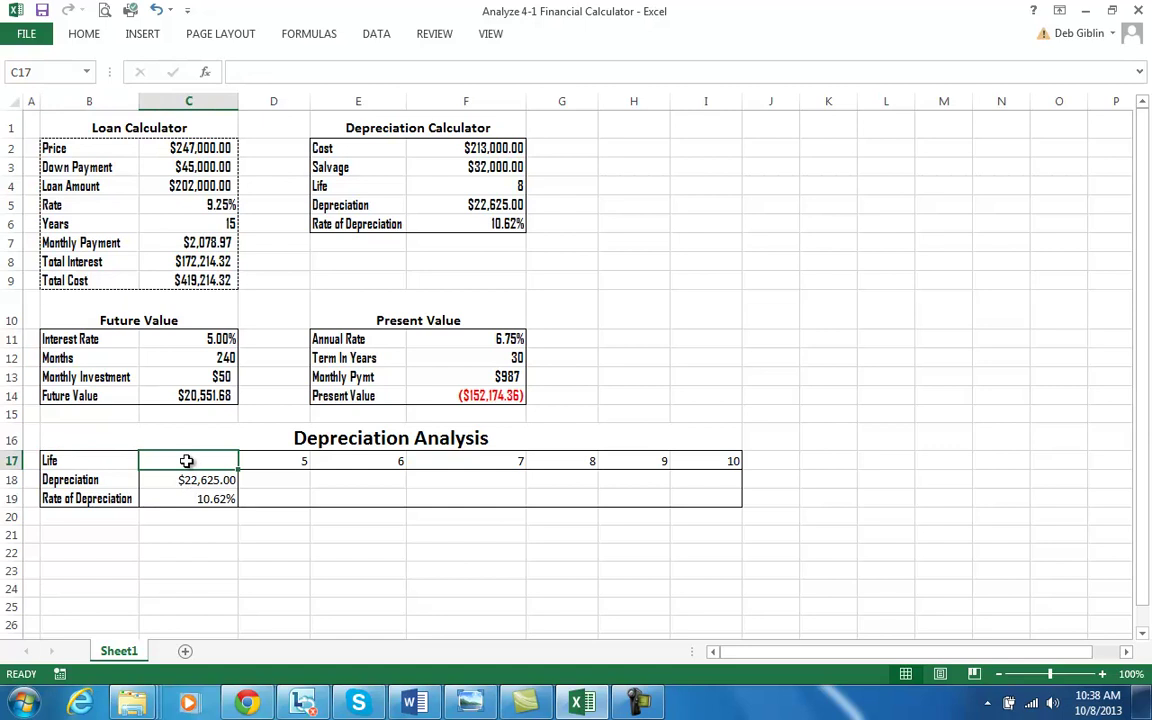
drag(186, 460, 729, 499)
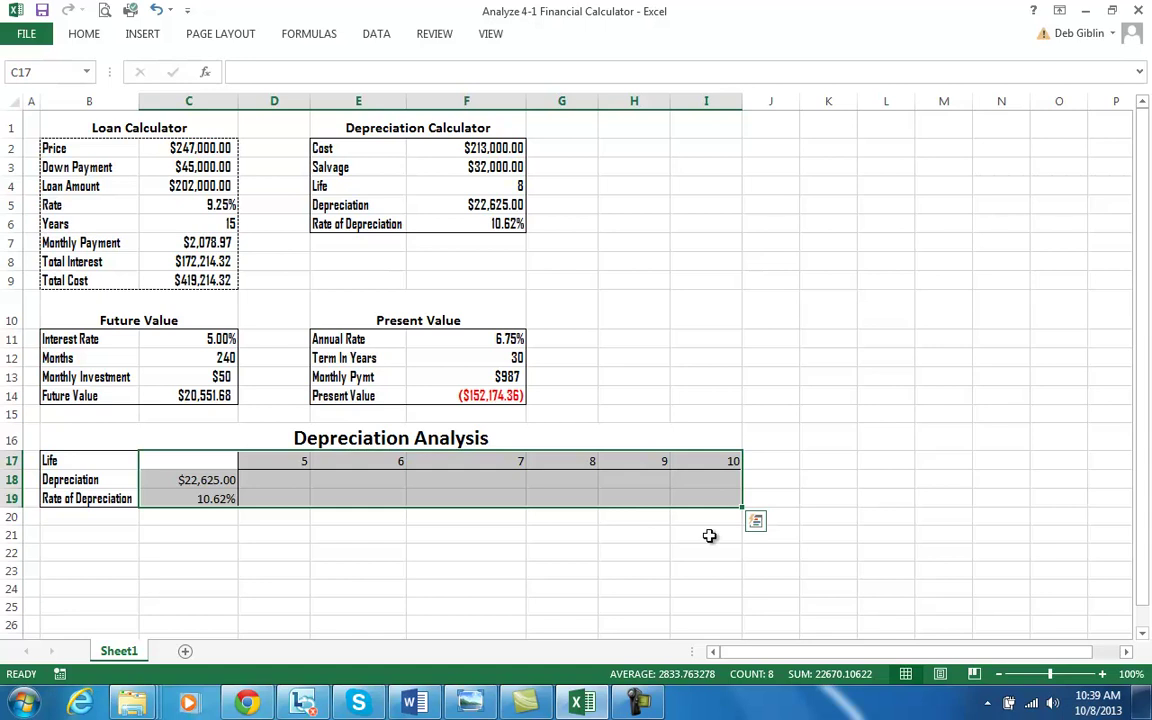
click(376, 35)
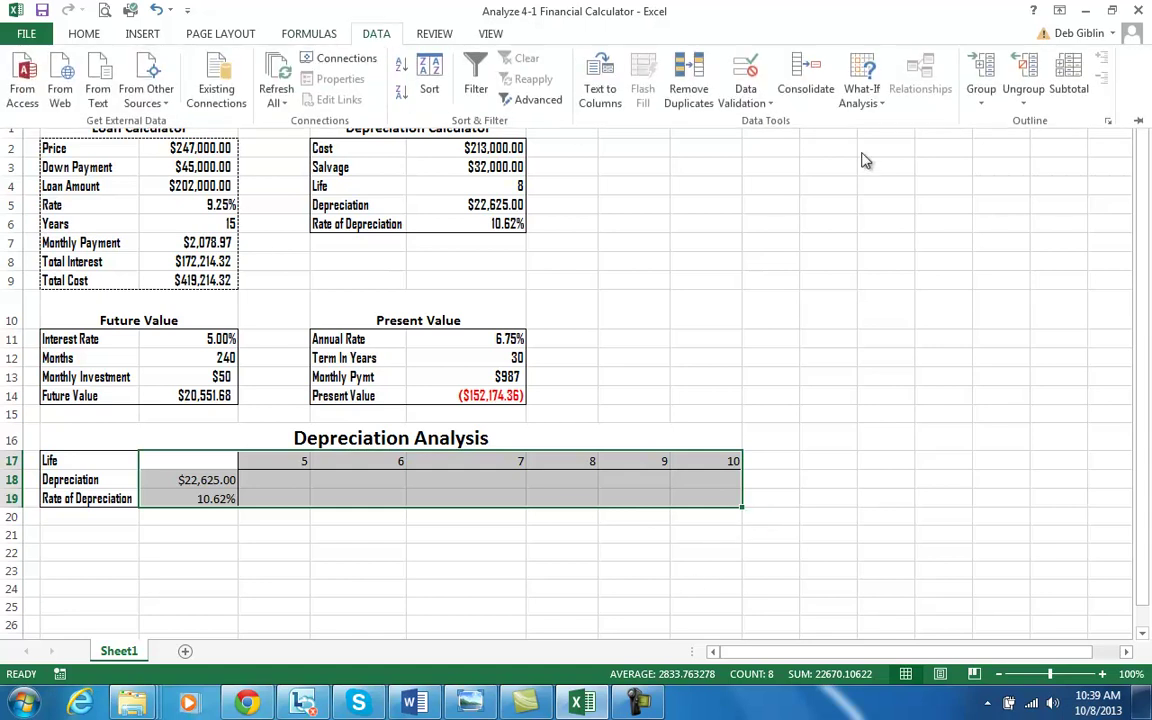
click(862, 100)
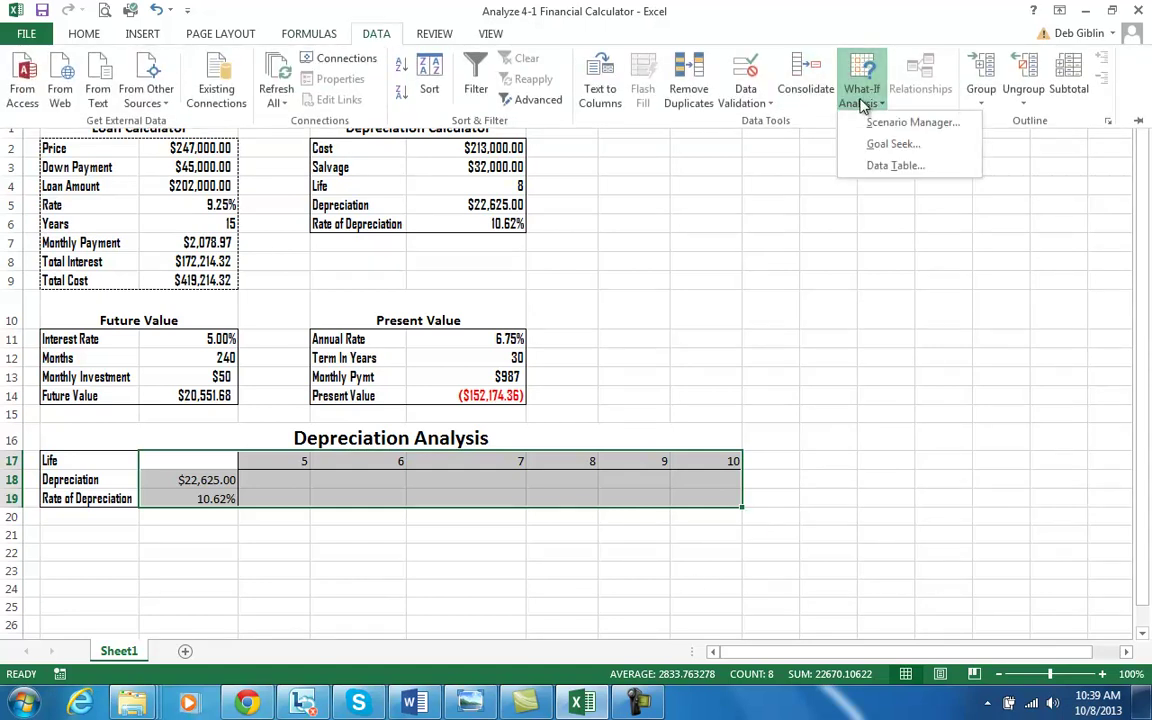
click(884, 165)
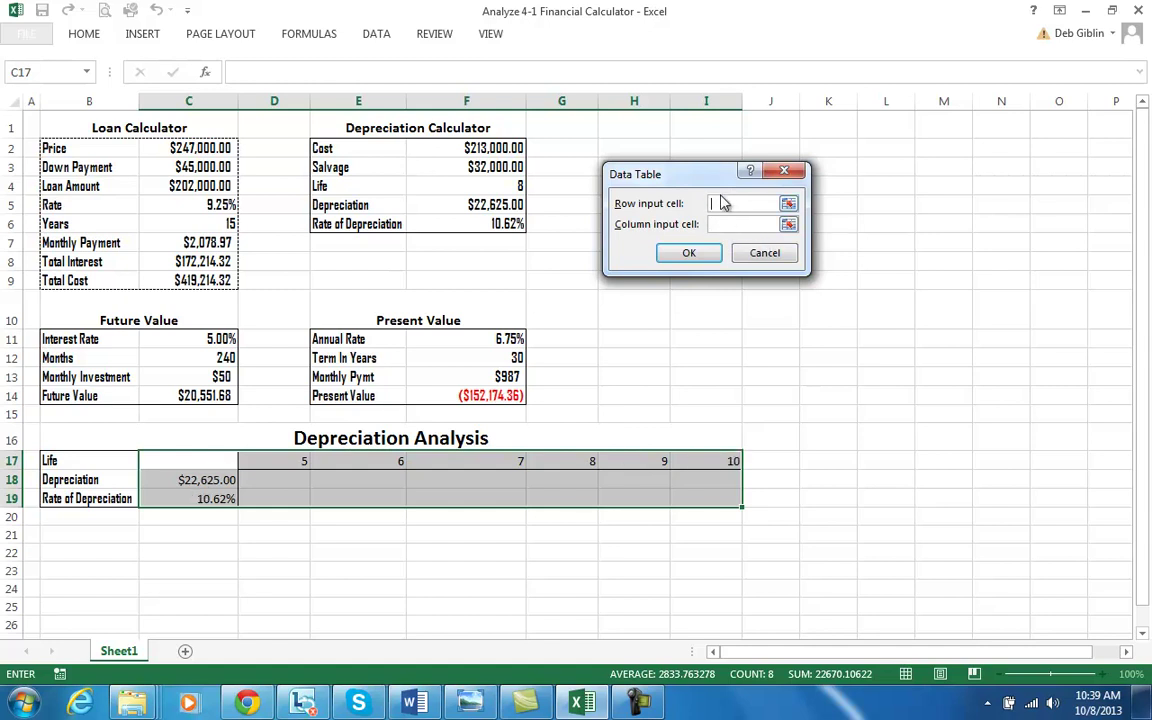
click(507, 188)
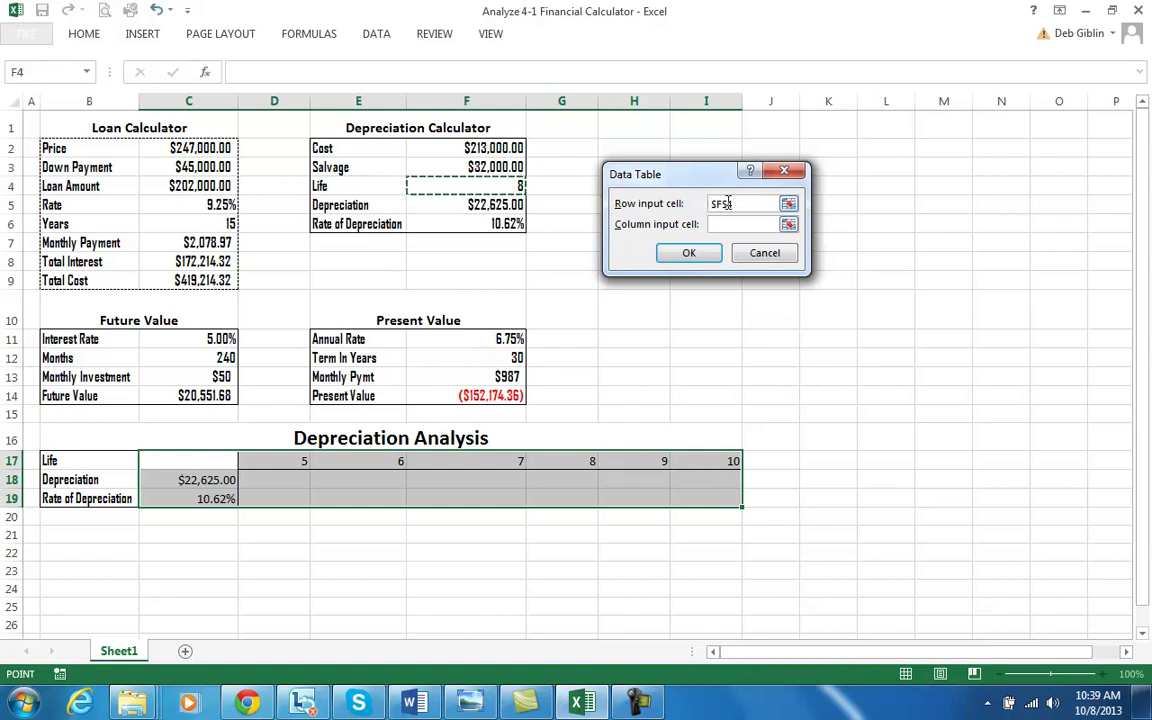
click(677, 256)
click(650, 573)
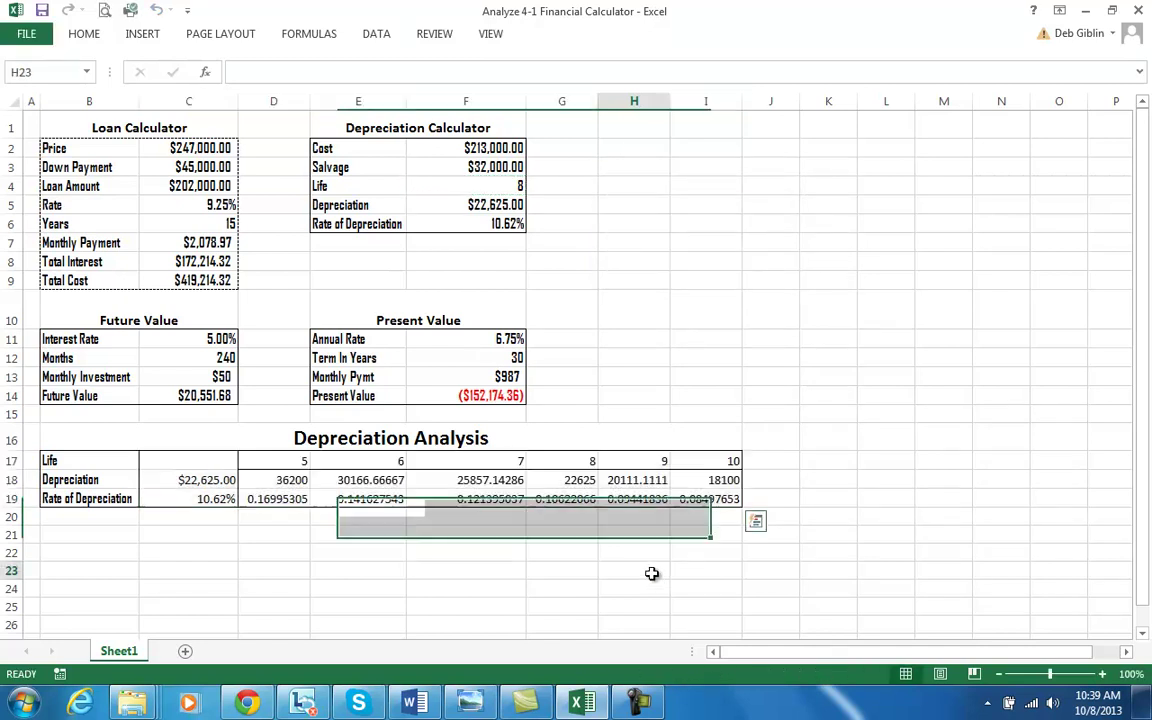
Apply the Accounting number format to the depreciation results in D18:I18
drag(283, 479, 717, 479)
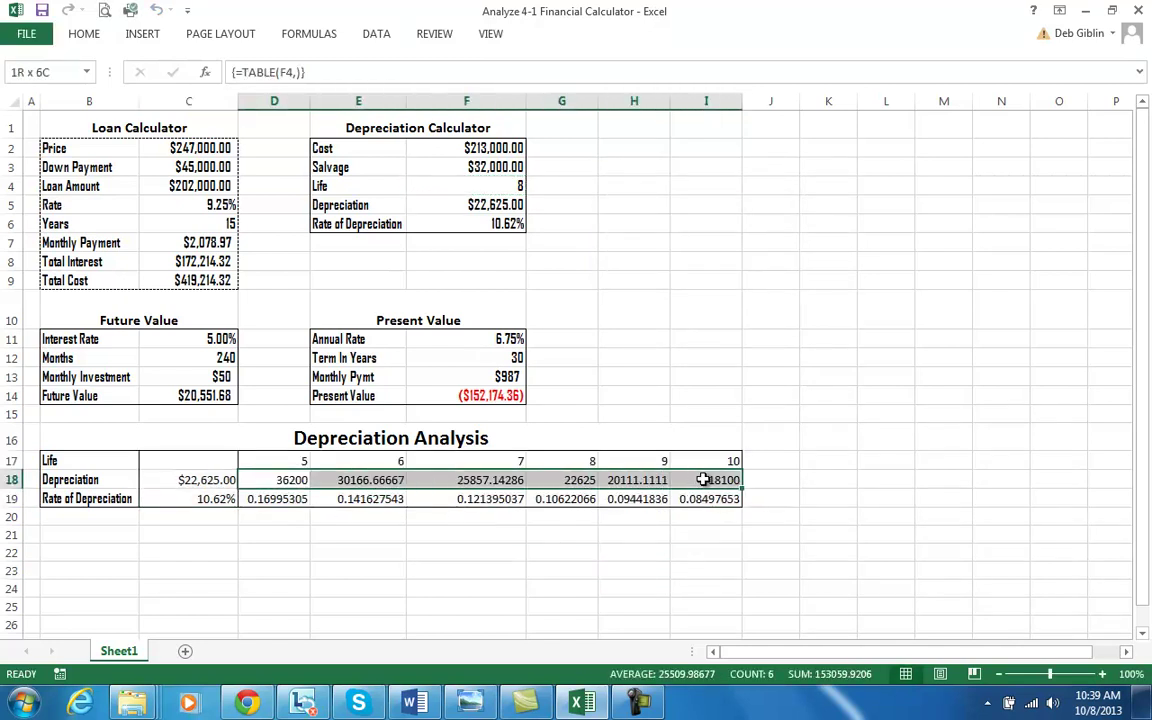
click(84, 33)
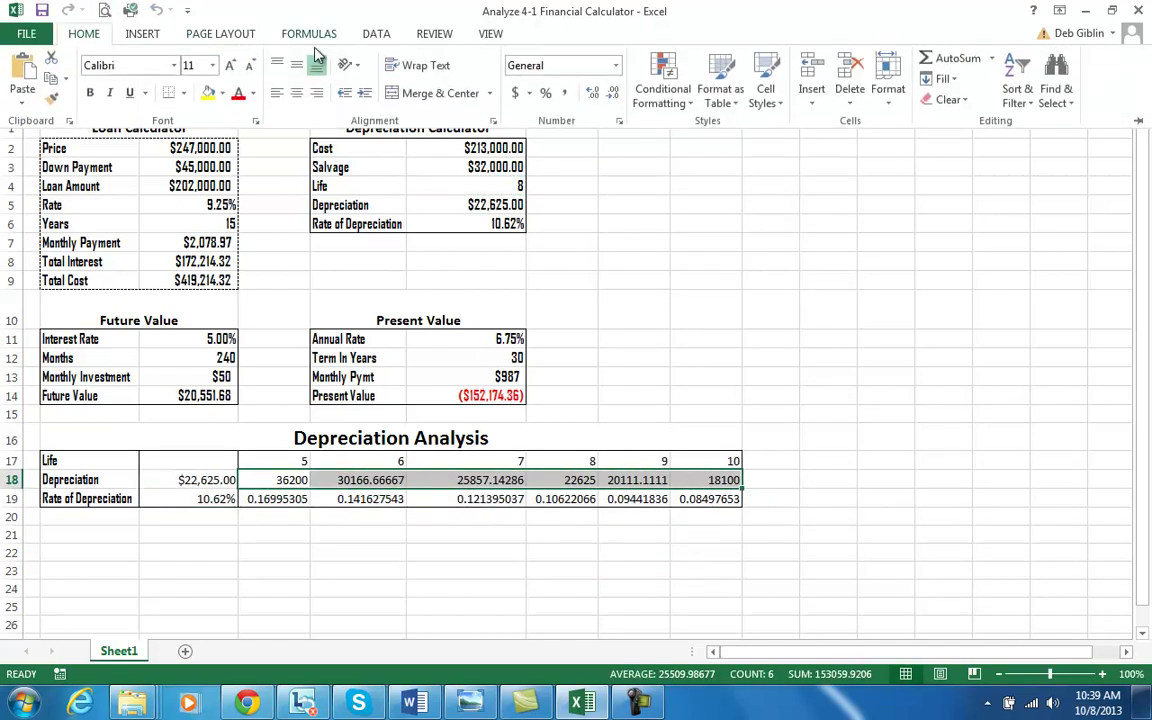
click(515, 95)
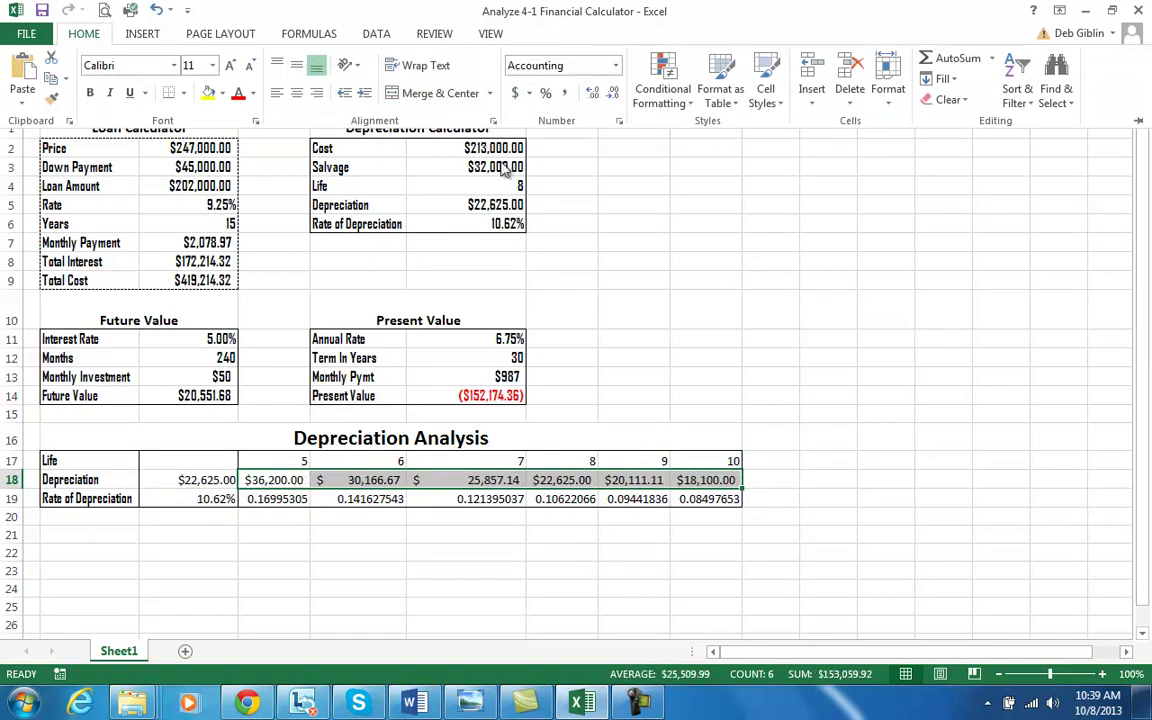
click(432, 540)
Select the first rate of depreciation result in D19 of the Depreciation Analysis
click(278, 499)
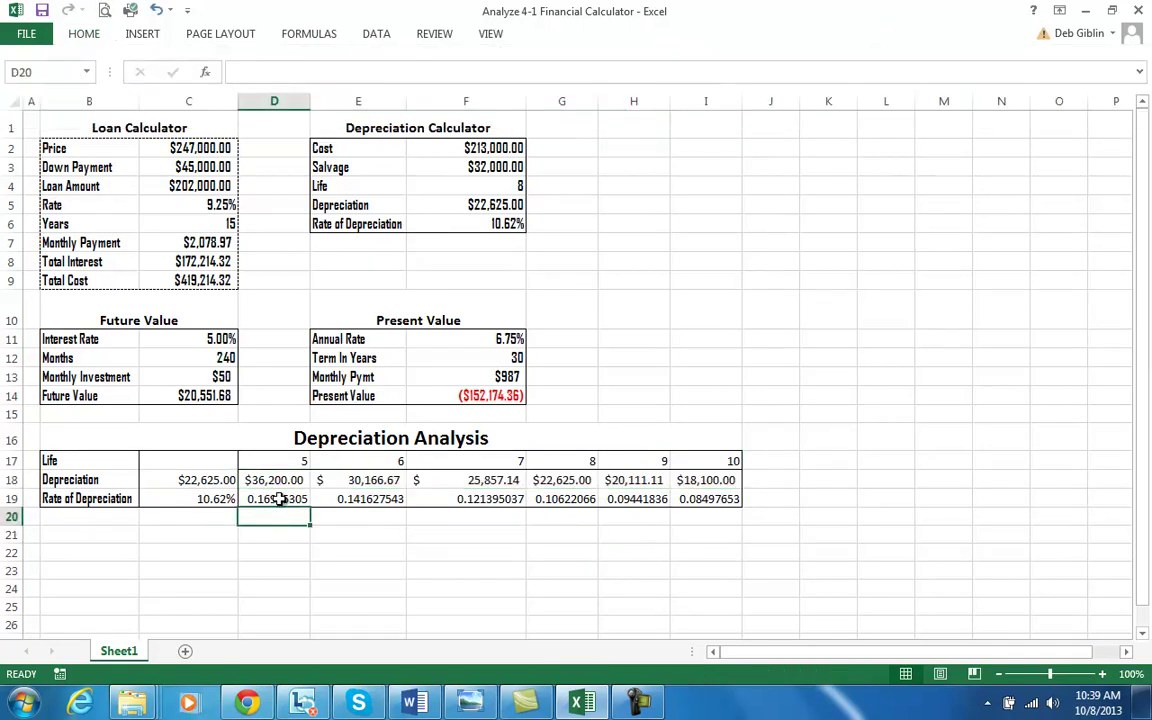